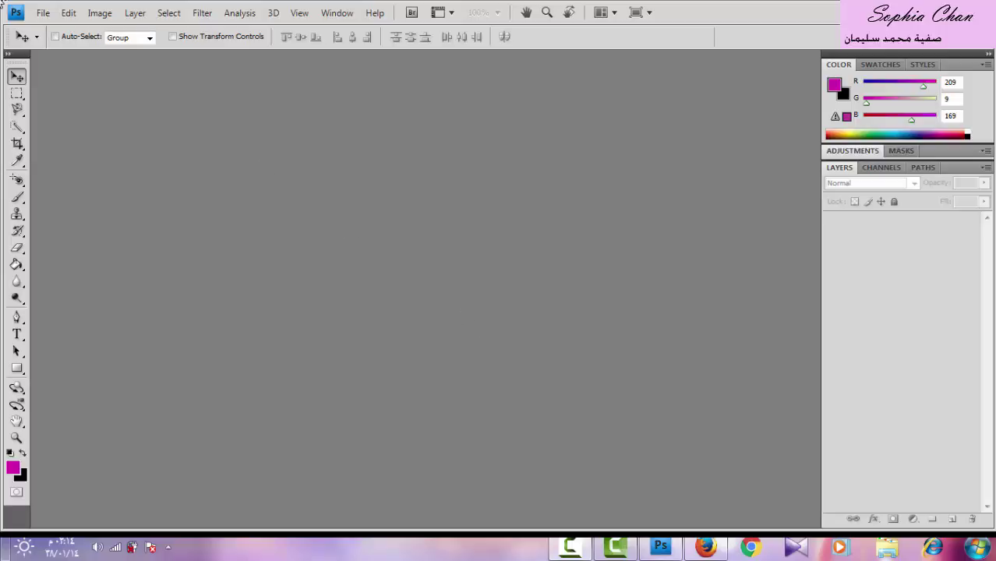
# Step: Open 347996__time-for-love_p.jpg from the Desktop folder الجامعة مستوى سابع, inside its subfolders وسائط and طي أطراف الصورة
pyautogui.click(42, 12)
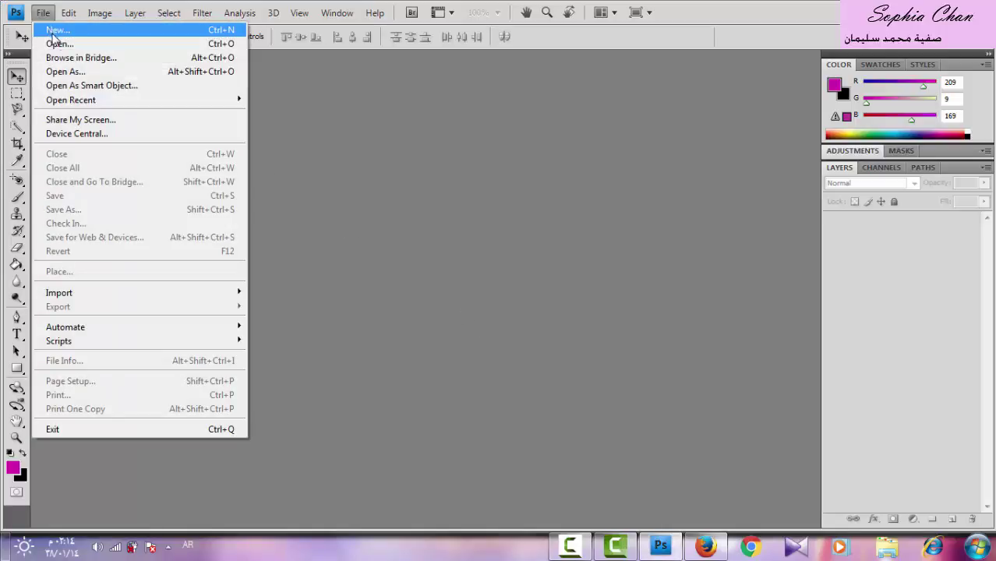
pyautogui.click(56, 43)
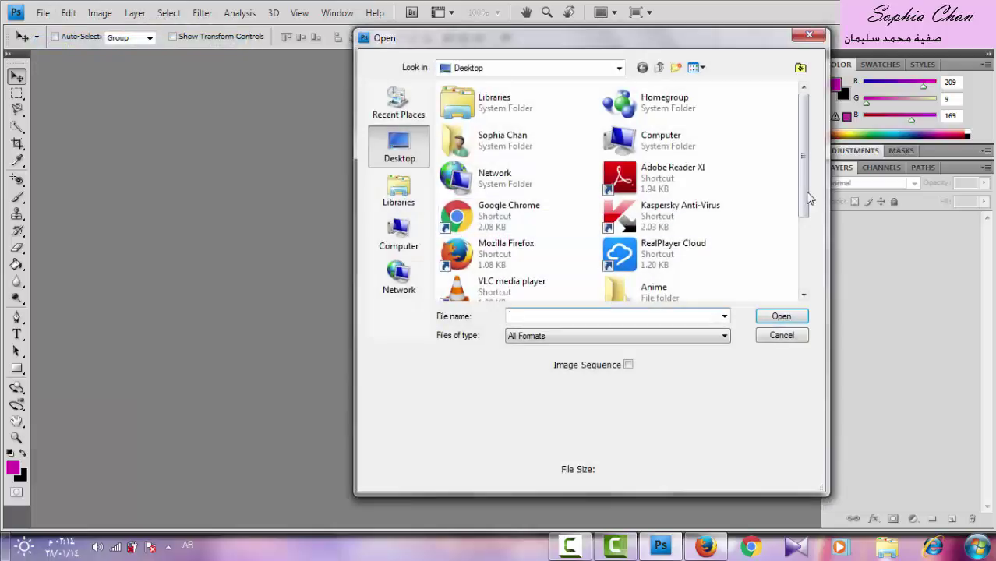
pyautogui.moveTo(807, 200); pyautogui.dragTo(818, 269)
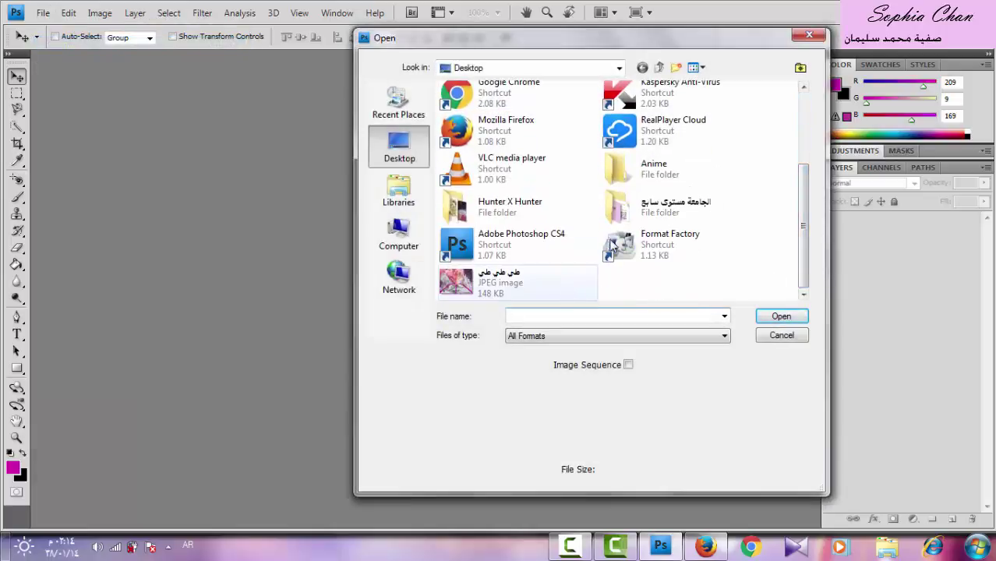
pyautogui.doubleClick(656, 209)
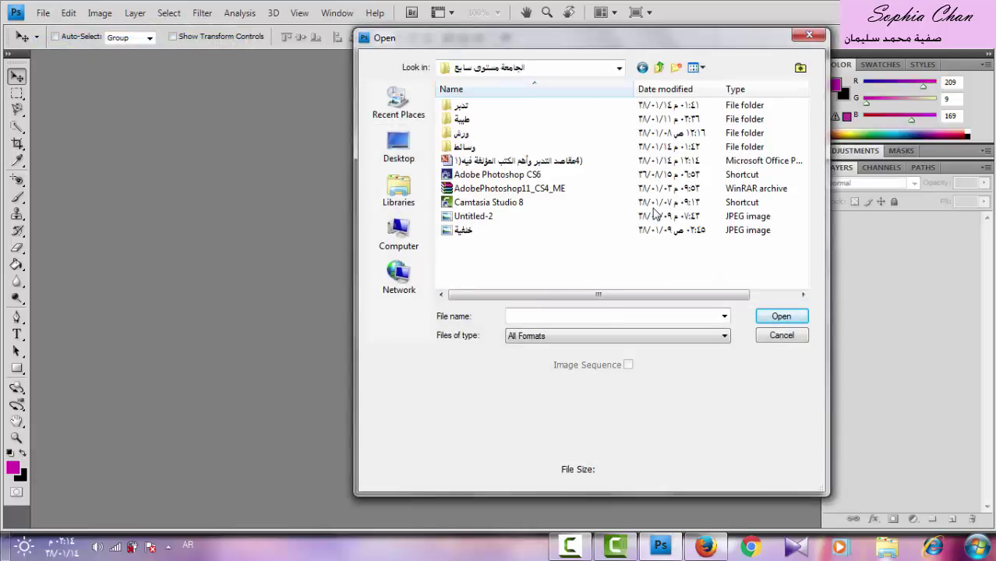
pyautogui.doubleClick(477, 148)
pyautogui.doubleClick(478, 234)
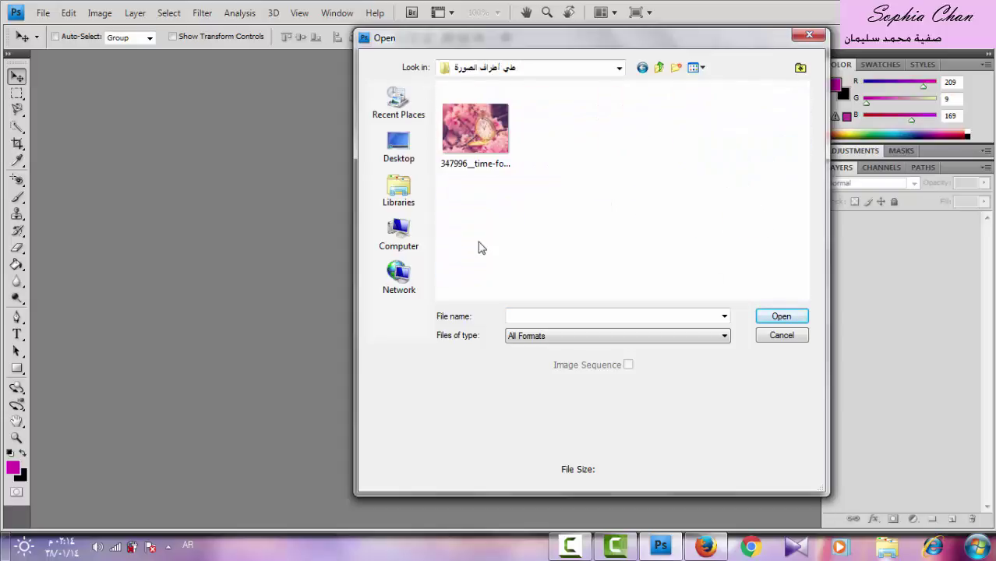
pyautogui.doubleClick(478, 136)
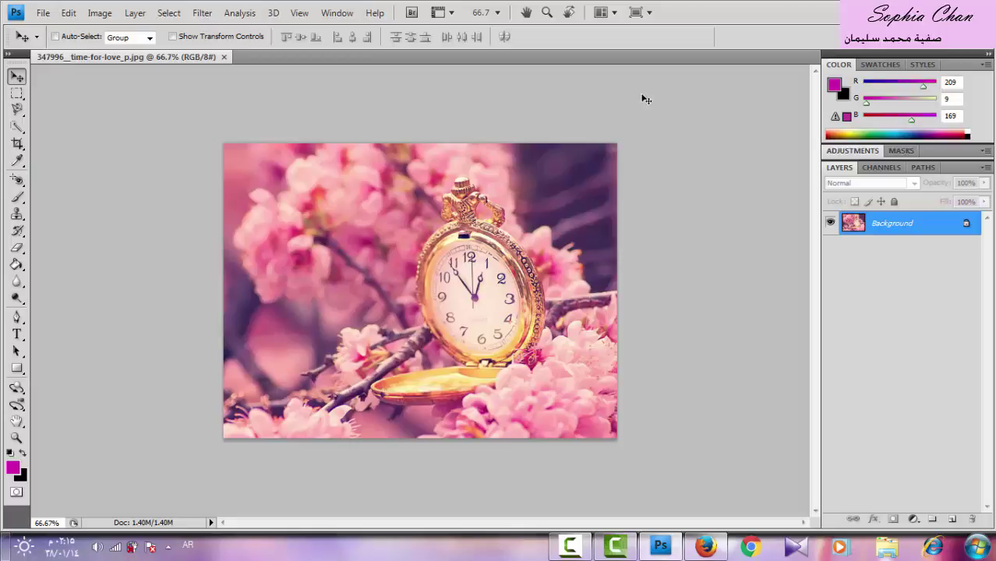
# Step: Add a new vertical guide at 50%, running down the middle of the image
pyautogui.click(300, 13)
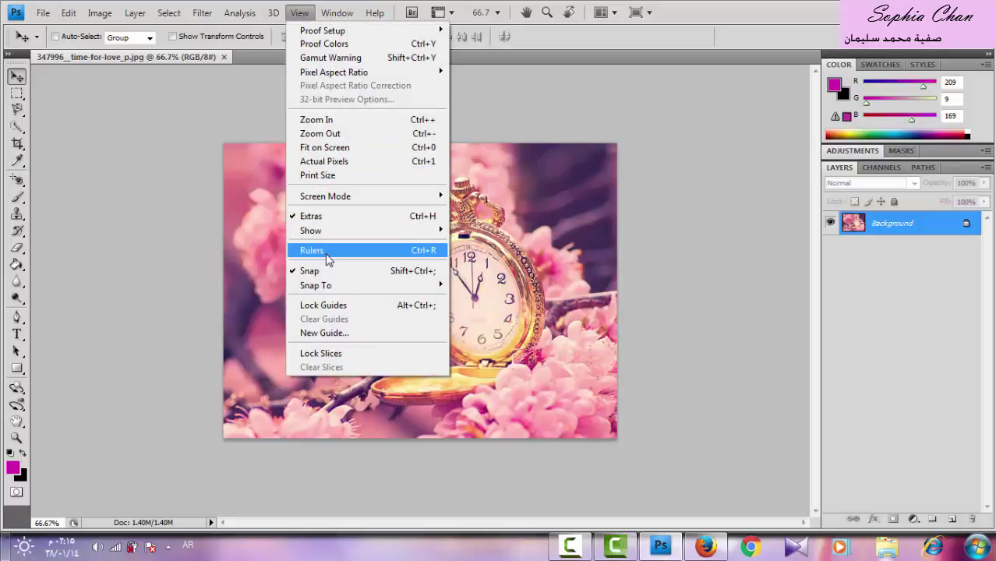
pyautogui.click(378, 340)
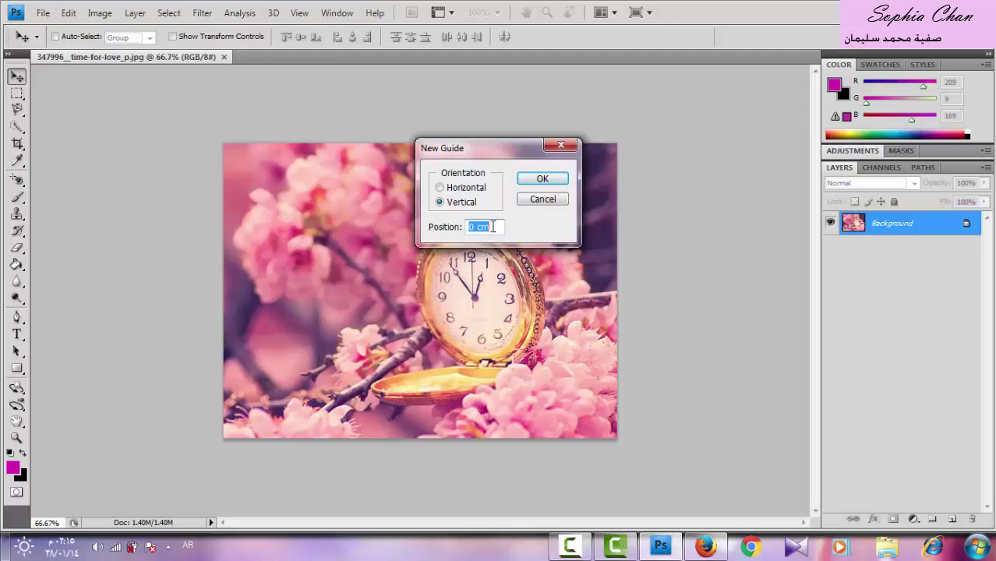
pyautogui.write('50')
pyautogui.click(543, 179)
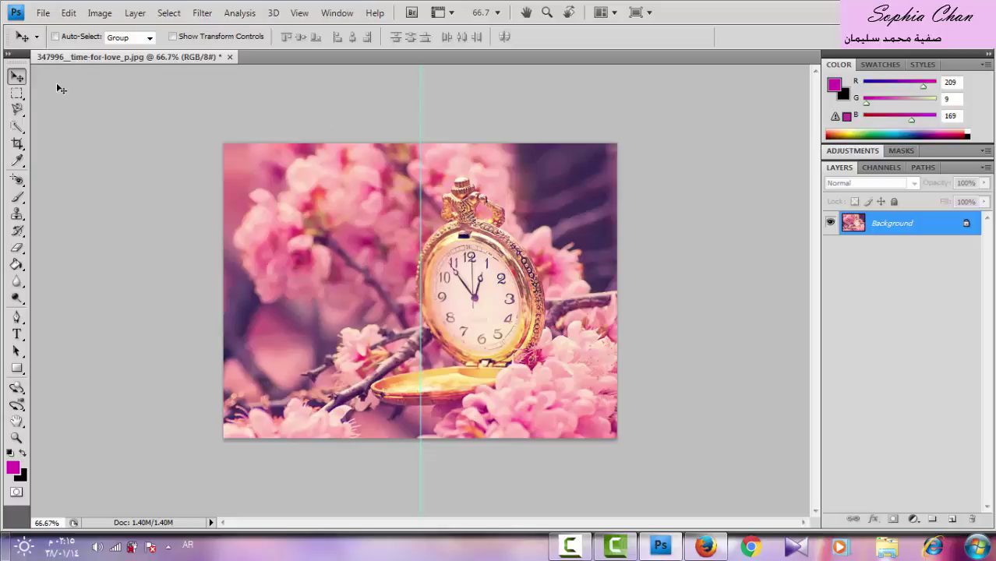
# Step: Select the image's left half up to the guide with the Rectangular Marquee and copy it to a new layer
pyautogui.click(17, 94)
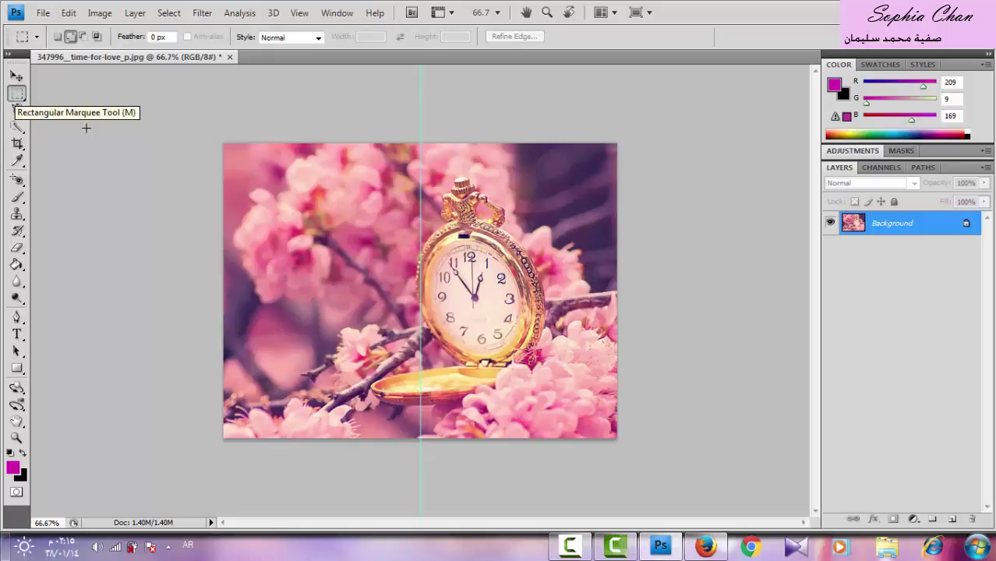
pyautogui.moveTo(217, 157); pyautogui.dragTo(421, 470)
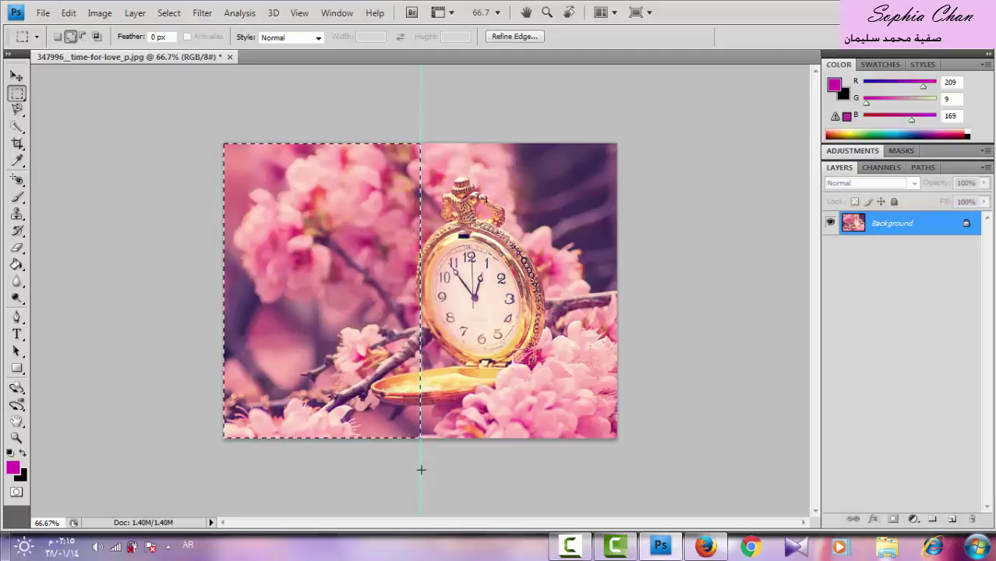
pyautogui.rightClick(333, 276)
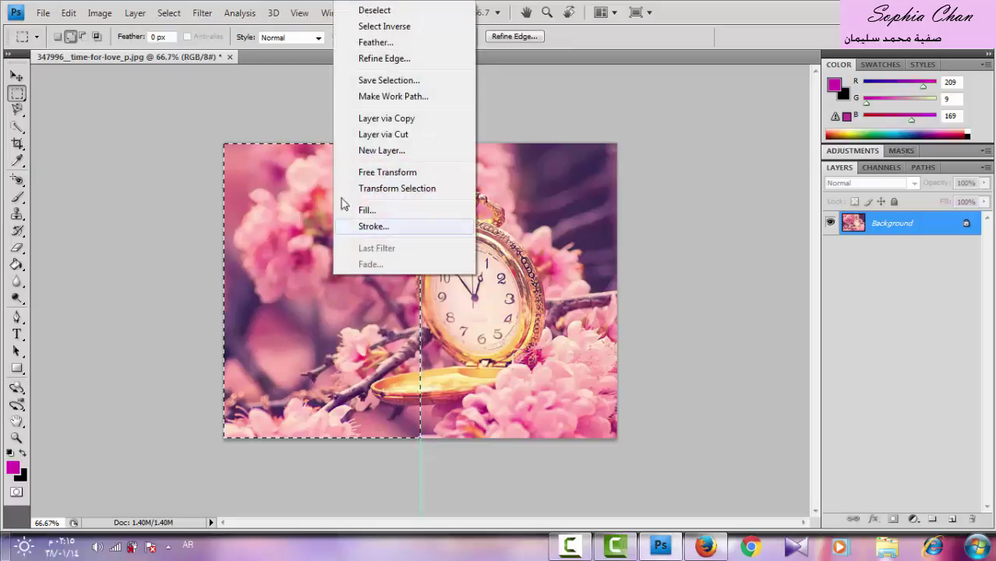
pyautogui.click(437, 118)
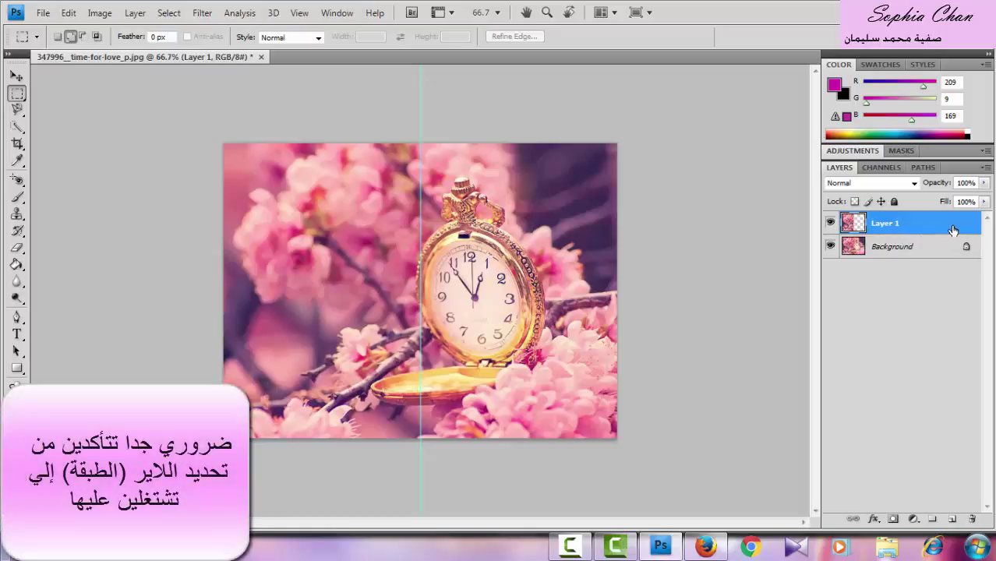
# Step: Select the right half of the Background layer up to the guide and copy it to a new layer
pyautogui.click(916, 254)
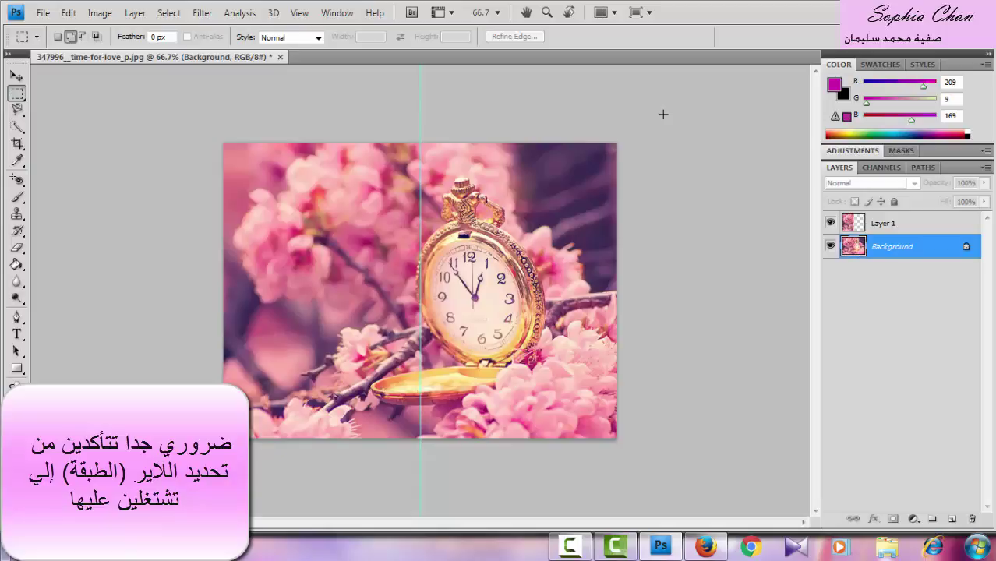
pyautogui.moveTo(663, 115); pyautogui.dragTo(419, 443)
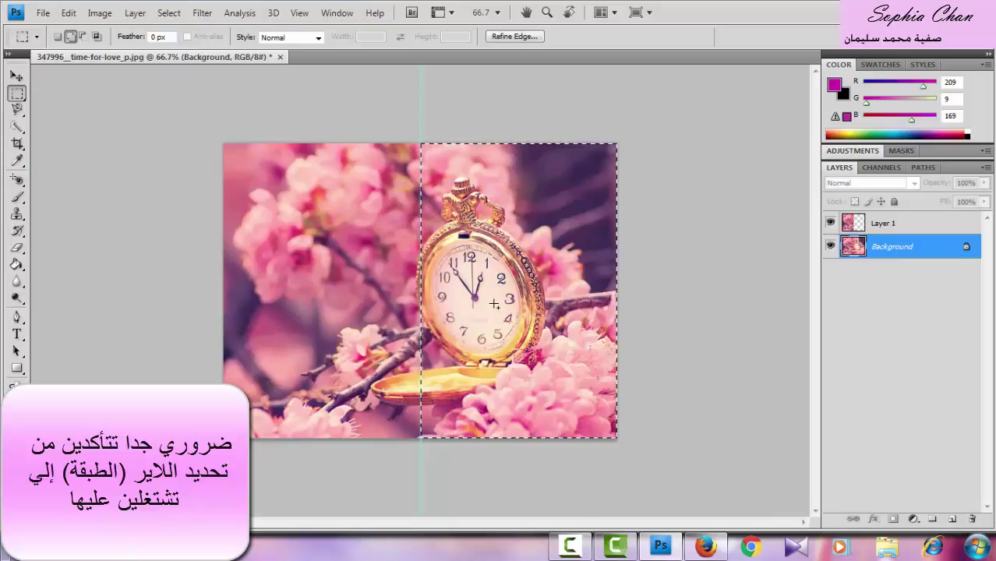
pyautogui.rightClick(510, 260)
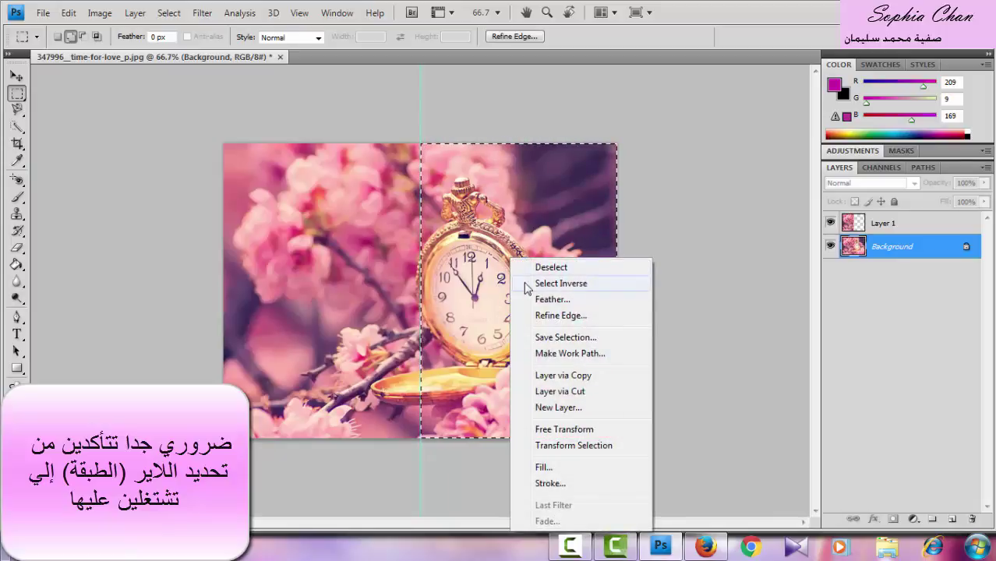
pyautogui.click(607, 378)
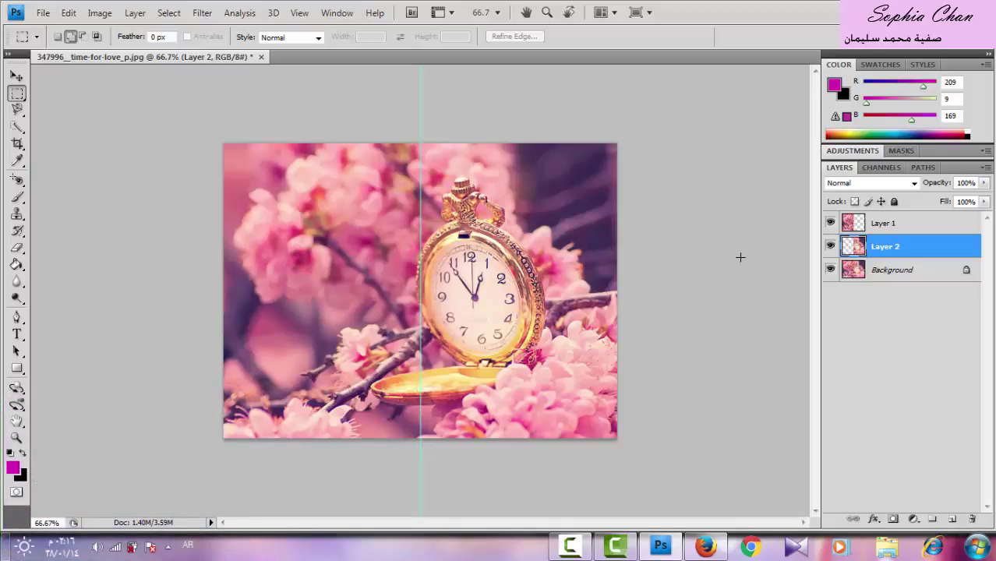
# Step: Convert the right half on Layer 2 to black and white using the Default preset
pyautogui.click(100, 14)
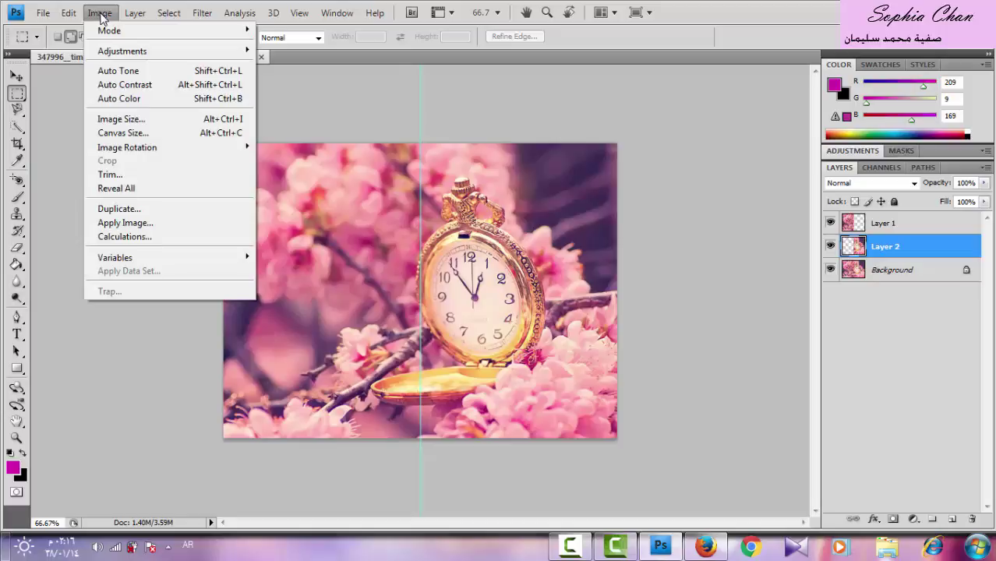
pyautogui.moveTo(115, 50)
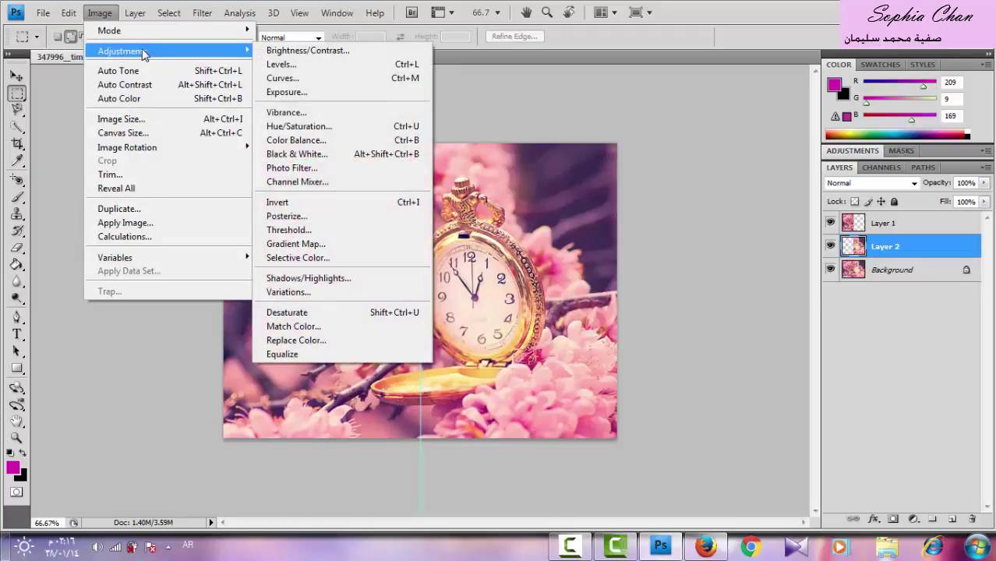
pyautogui.click(332, 154)
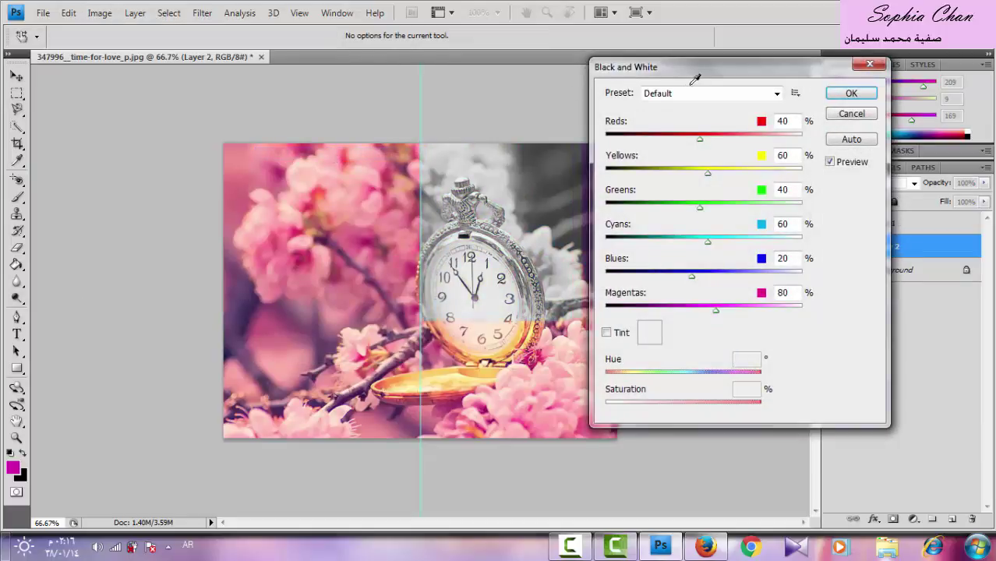
pyautogui.click(857, 95)
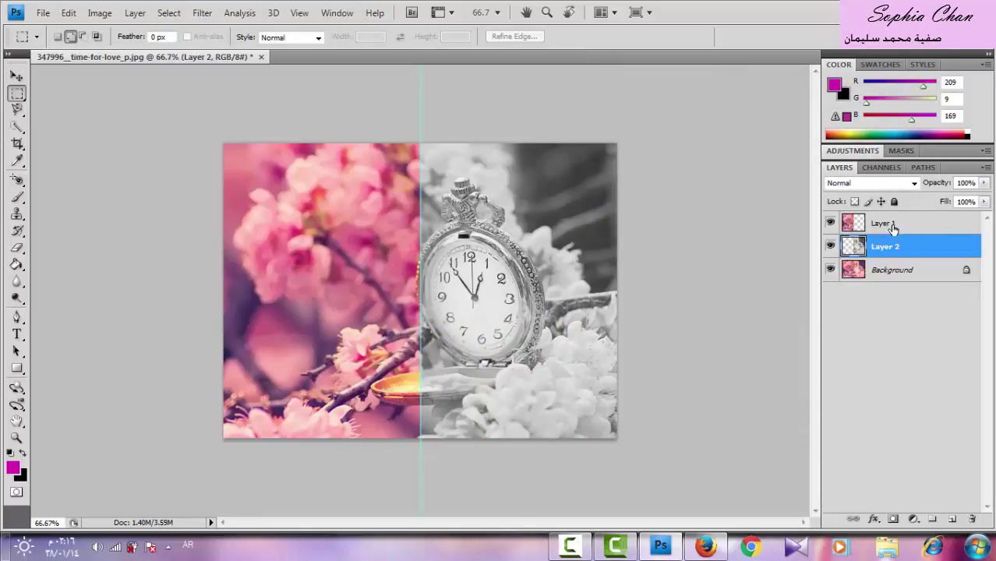
# Step: Convert the left half on Layer 1 to black and white using the Default preset
pyautogui.click(919, 226)
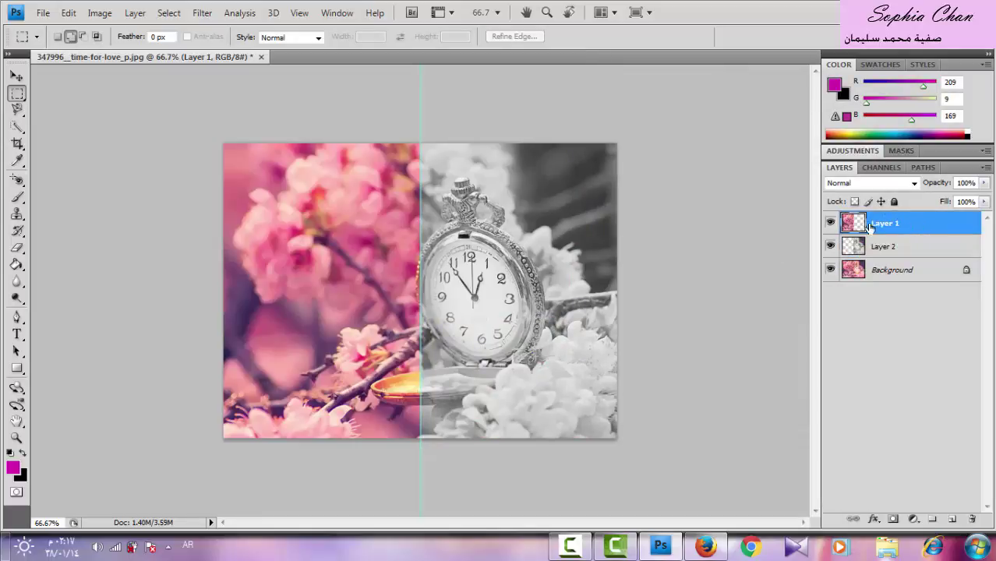
pyautogui.click(101, 12)
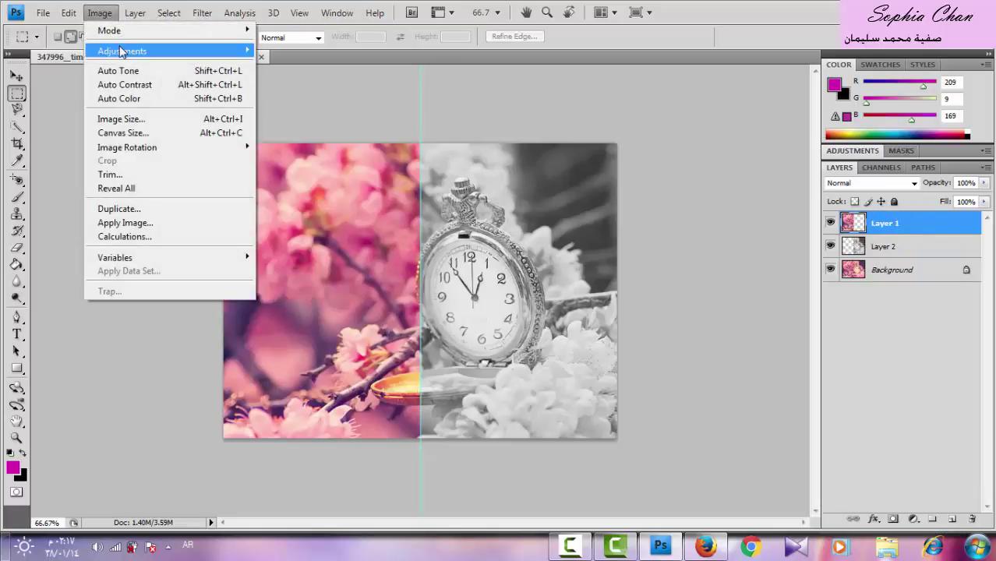
pyautogui.moveTo(120, 50)
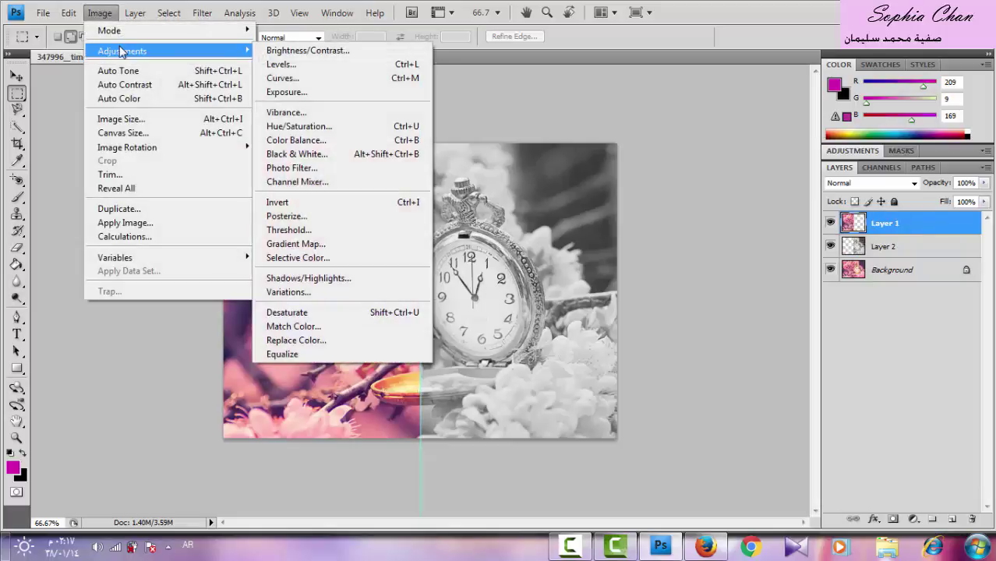
pyautogui.click(326, 154)
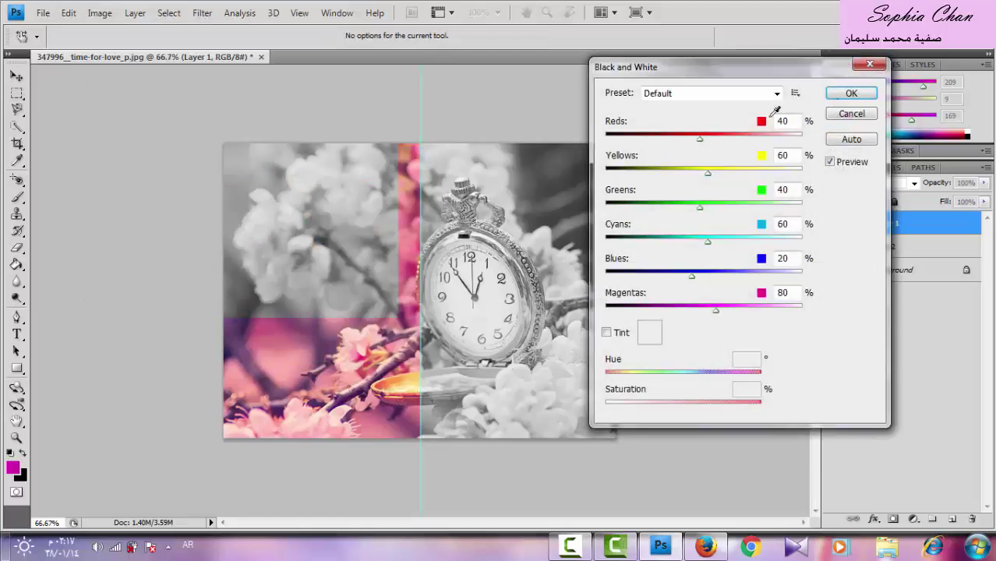
pyautogui.click(851, 93)
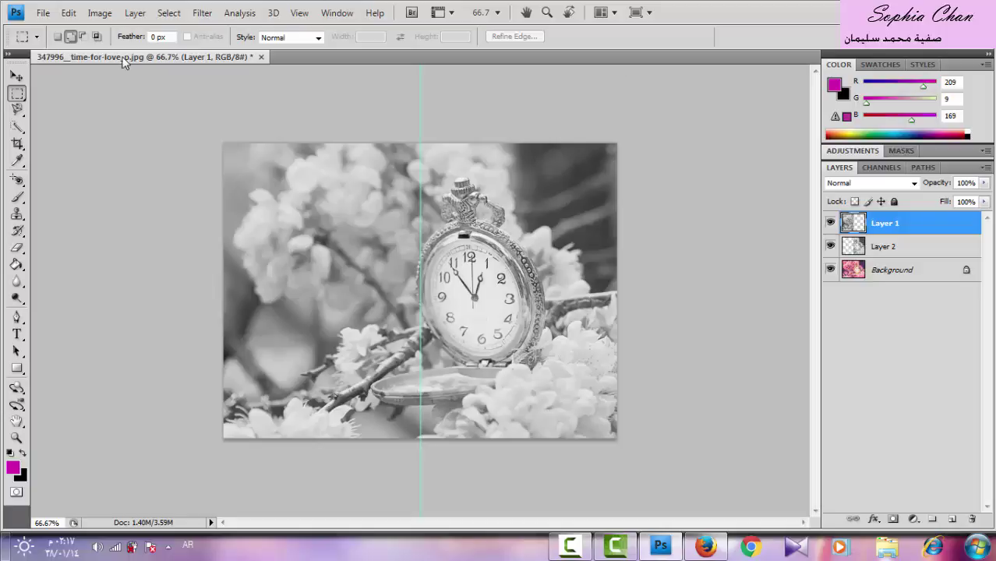
# Step: Start a Stroke on Layer 1 and choose a bright magenta stroke color, about R 246, G 51, B 239
pyautogui.click(68, 13)
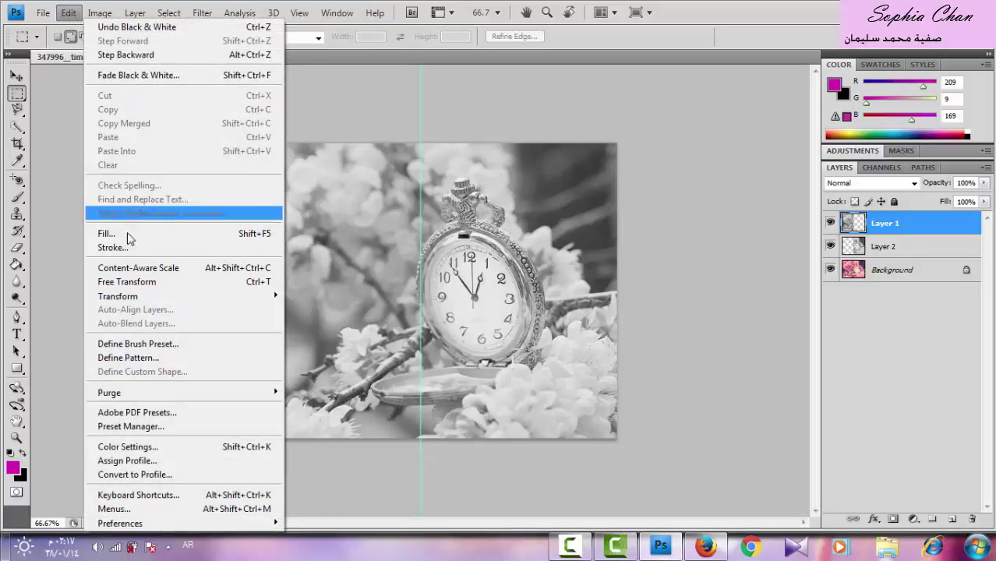
pyautogui.click(152, 248)
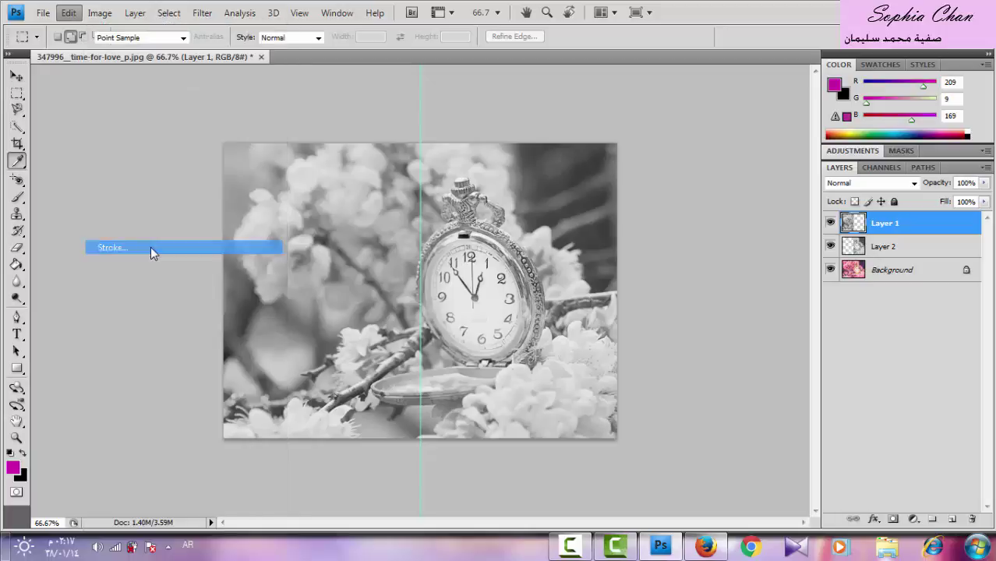
pyautogui.moveTo(676, 97); pyautogui.dragTo(743, 102)
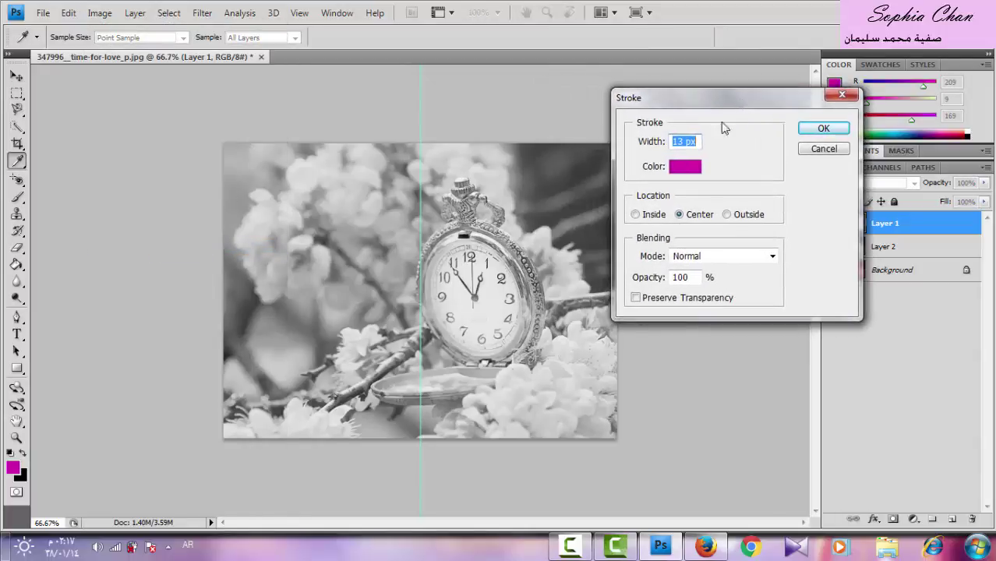
pyautogui.click(691, 166)
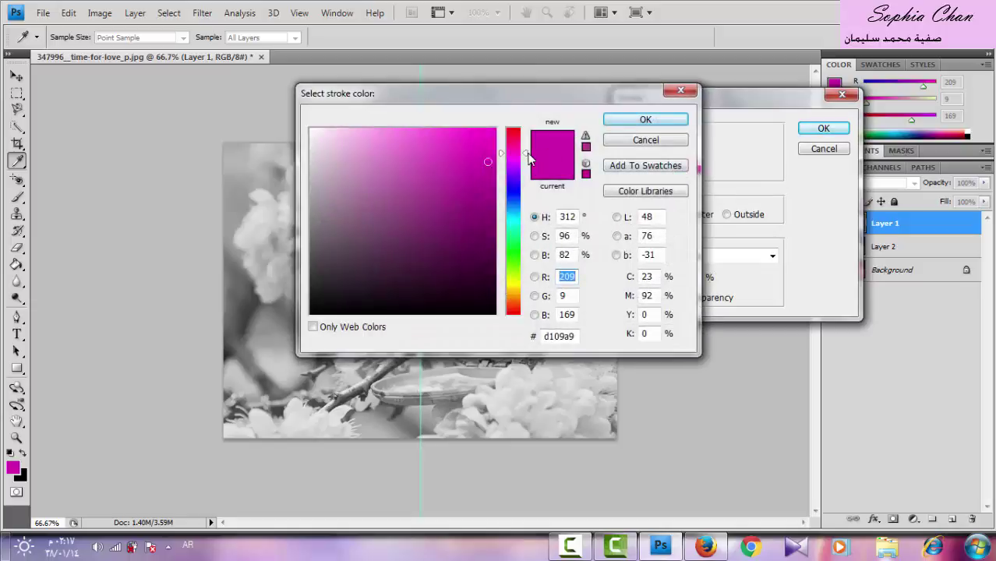
pyautogui.moveTo(526, 154); pyautogui.dragTo(457, 135)
pyautogui.click(624, 118)
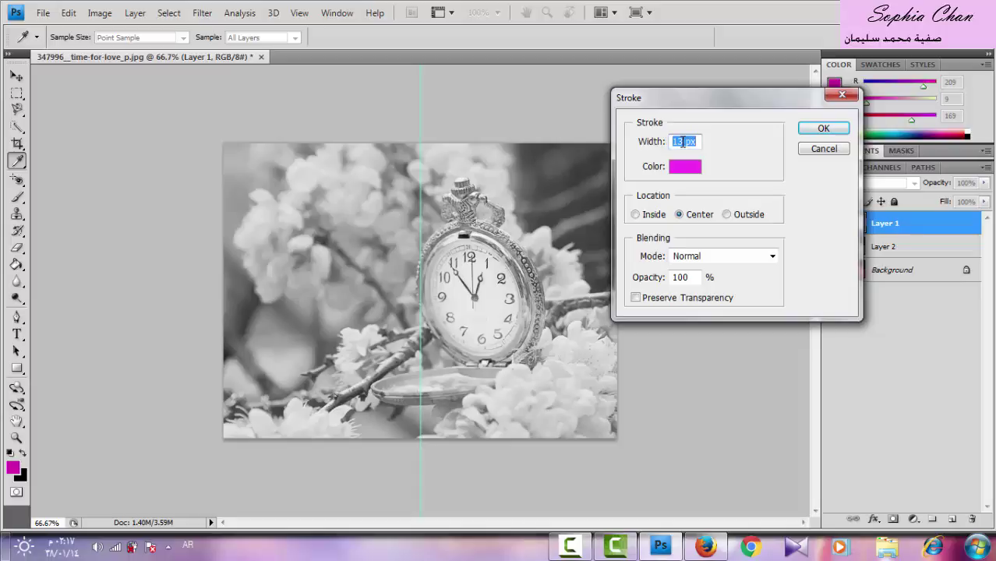
# Step: Set the stroke width to 11 px and apply the centered stroke around the left half on Layer 1
pyautogui.doubleClick(683, 142)
pyautogui.write('12')
pyautogui.click(657, 138)
pyautogui.press('BackSpace')
pyautogui.write('11')
pyautogui.click(825, 129)
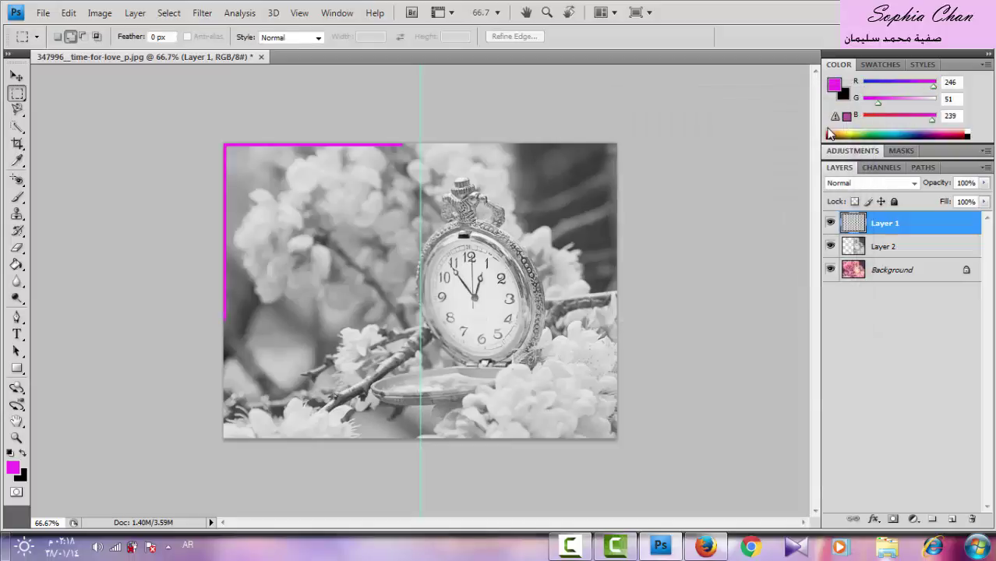
# Step: Apply an 11 px centered magenta stroke around the right half on Layer 2
pyautogui.click(909, 251)
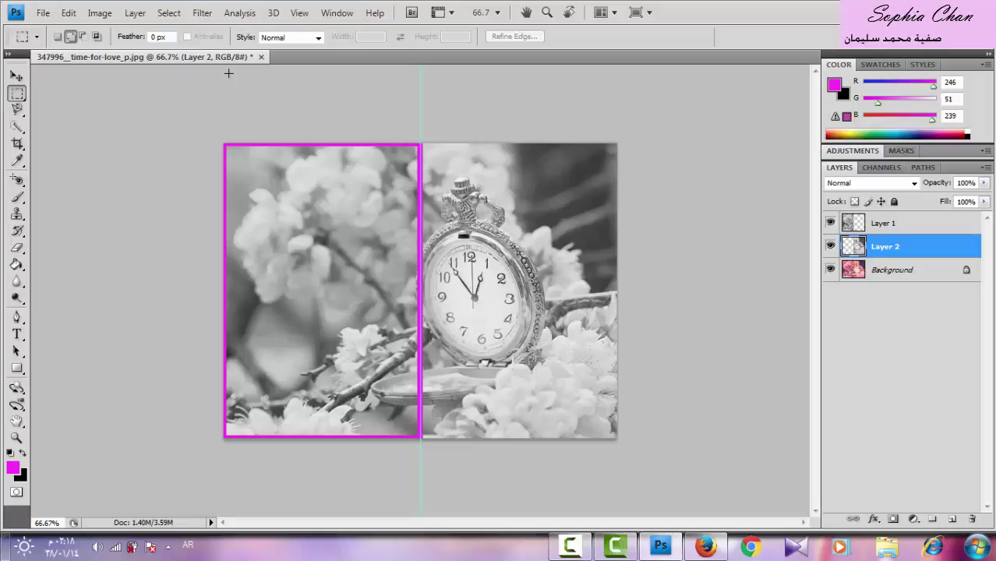
pyautogui.click(75, 14)
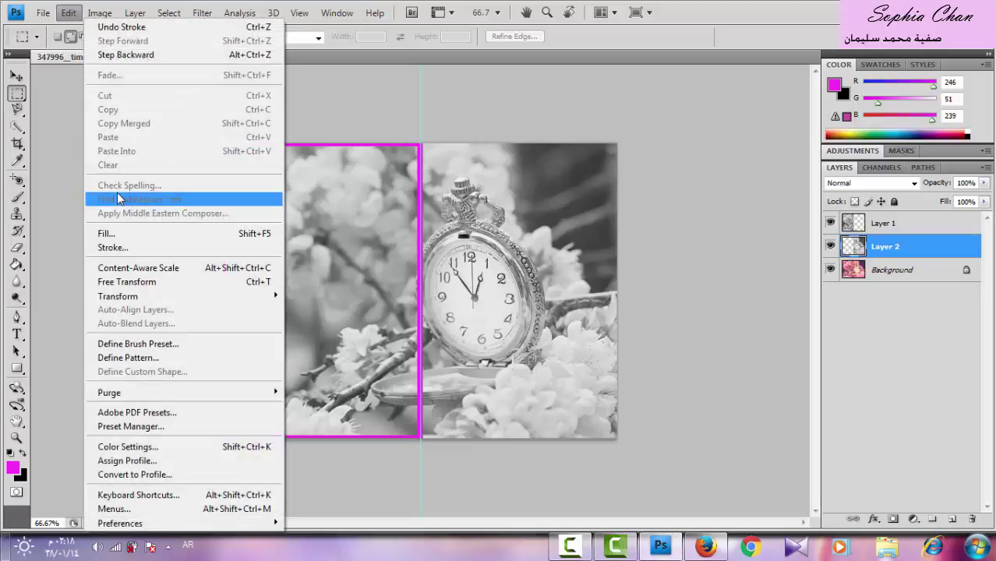
pyautogui.click(113, 248)
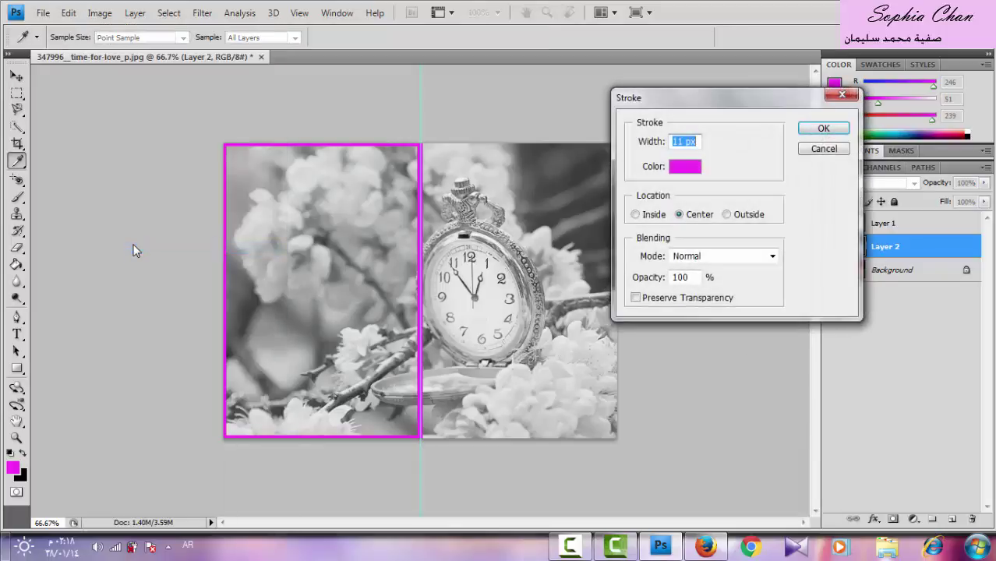
pyautogui.click(823, 129)
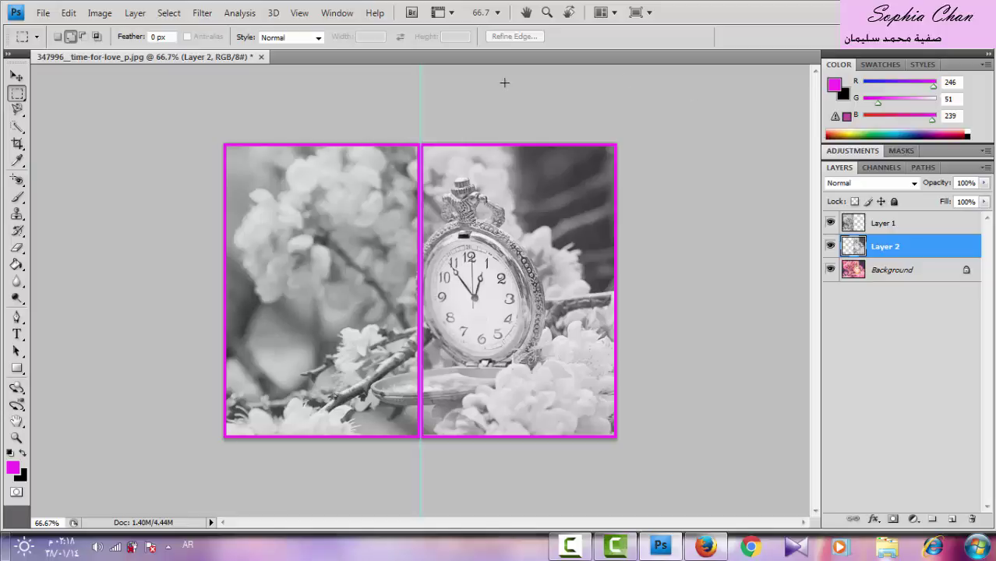
# Step: Start a Warp on Layer 2 and fold its top-left corner across to the bottom-right corner of the photo
pyautogui.click(16, 76)
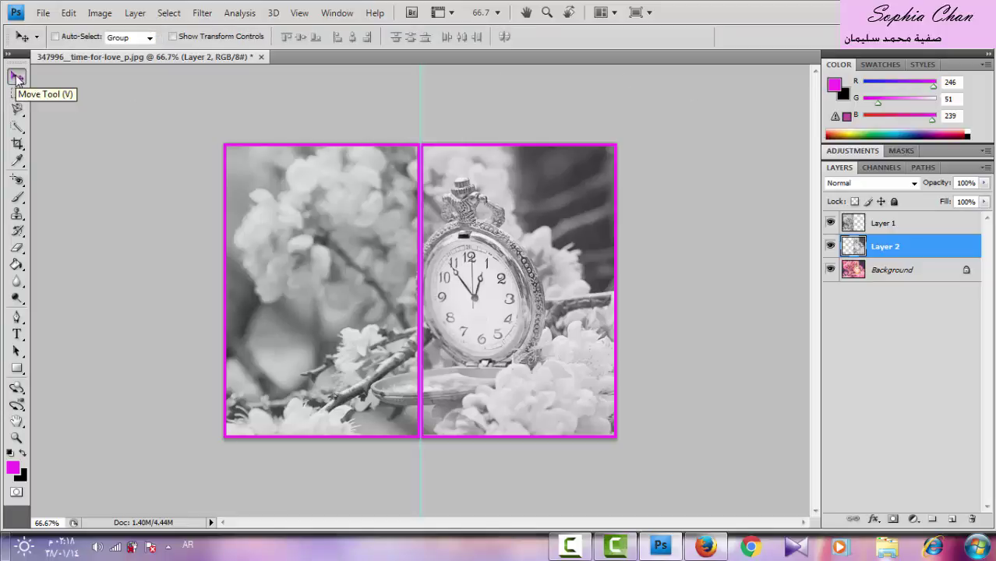
pyautogui.click(68, 15)
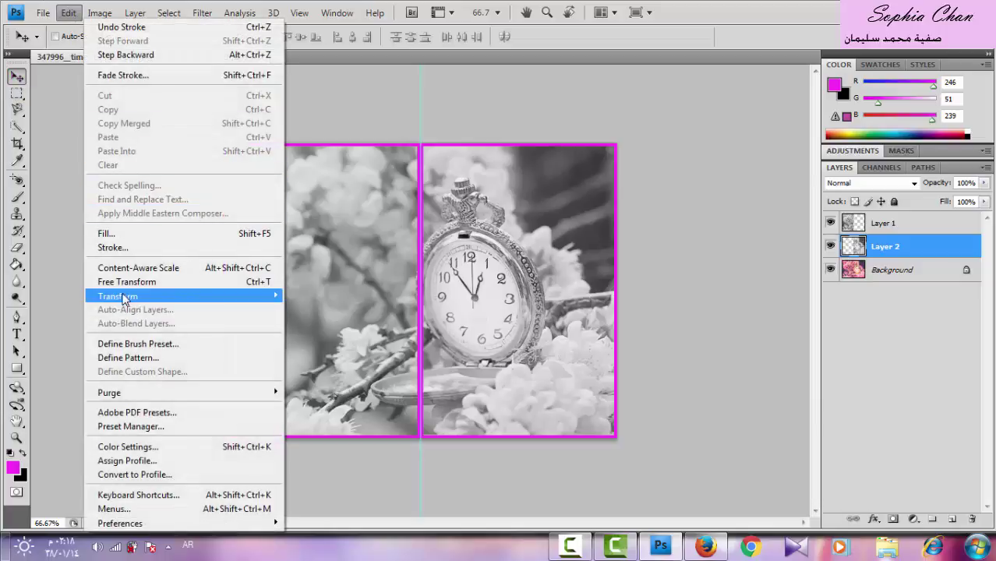
pyautogui.moveTo(228, 297)
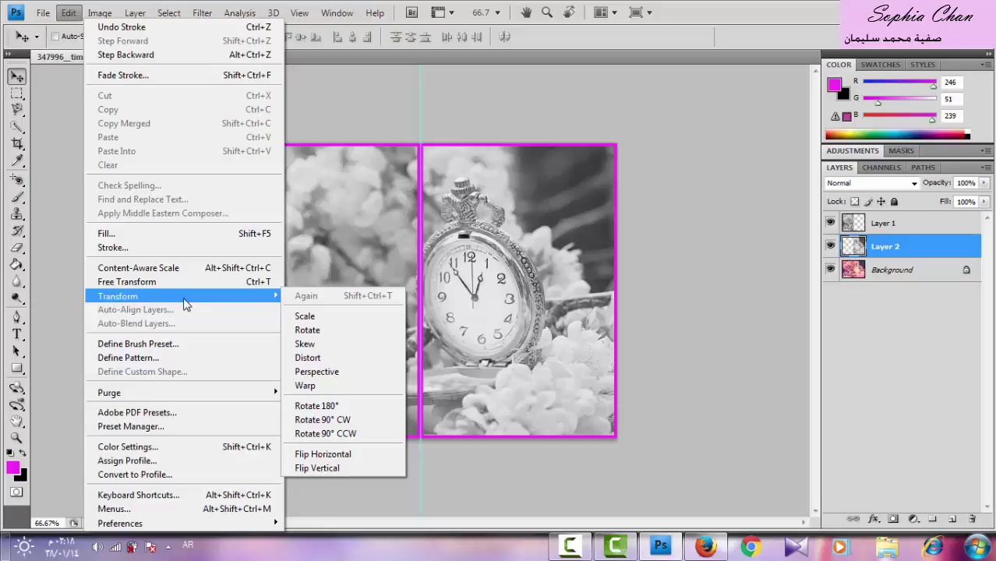
pyautogui.click(360, 390)
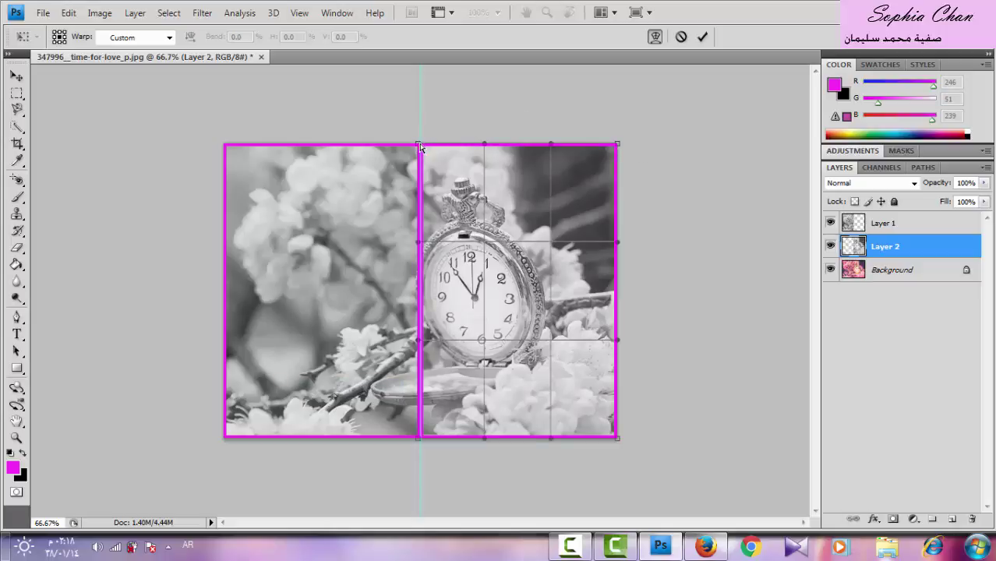
pyautogui.moveTo(419, 145); pyautogui.dragTo(464, 201)
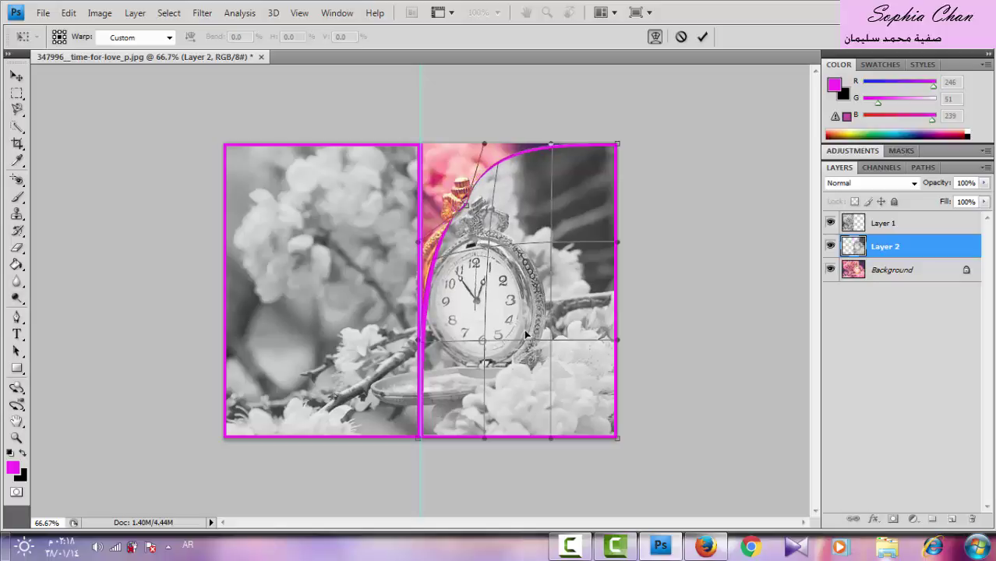
pyautogui.moveTo(527, 335); pyautogui.dragTo(615, 436)
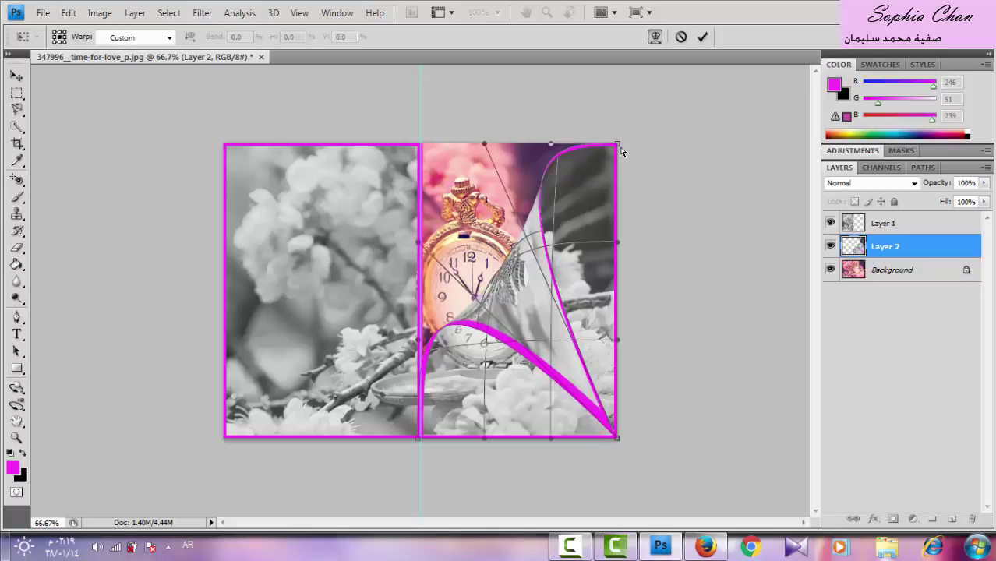
# Step: Lower Layer 2's top-right warp corner along the photo's right edge to about a third of its height and apply the warp
pyautogui.moveTo(616, 163); pyautogui.dragTo(610, 230)
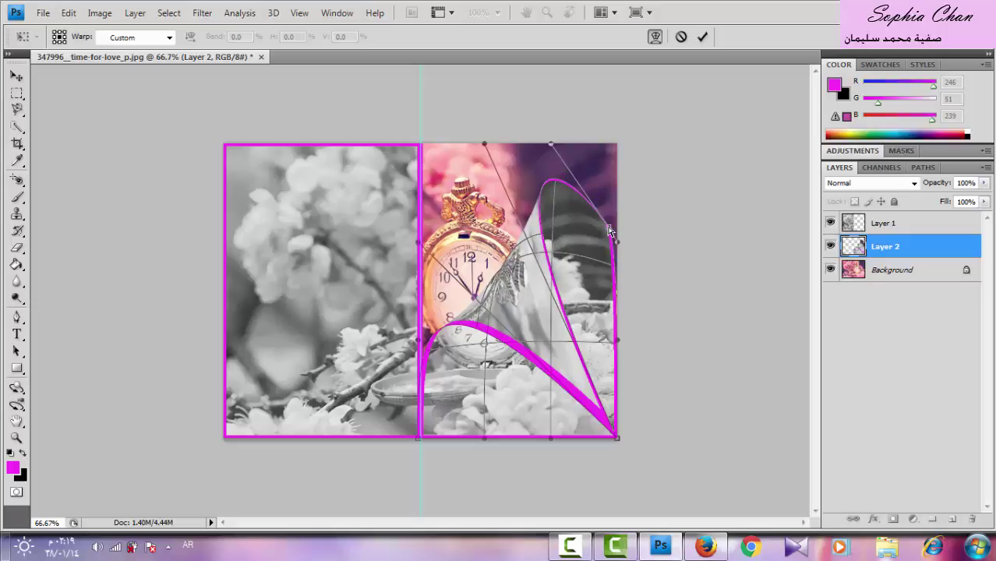
pyautogui.moveTo(610, 231); pyautogui.dragTo(616, 249)
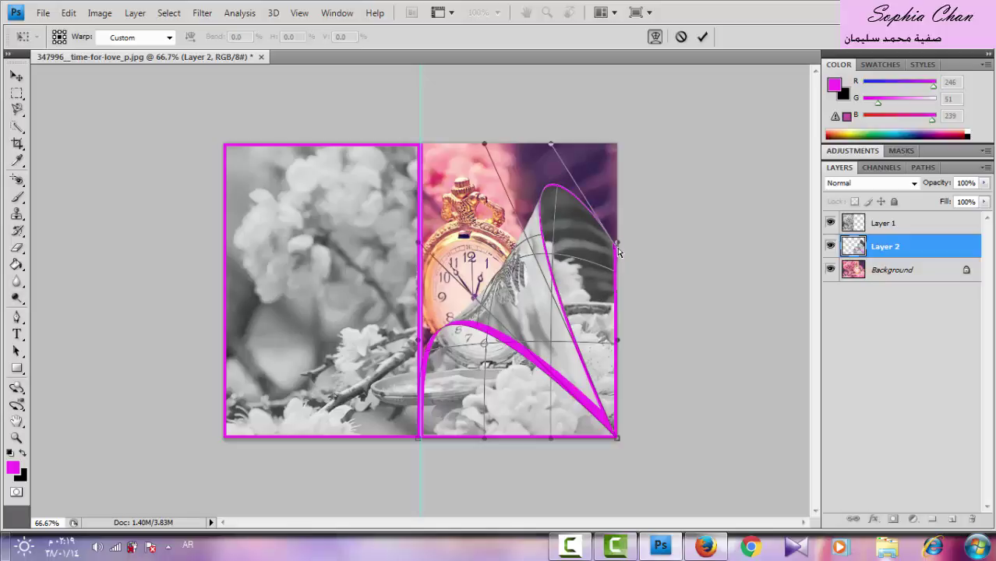
pyautogui.moveTo(620, 247); pyautogui.dragTo(620, 246)
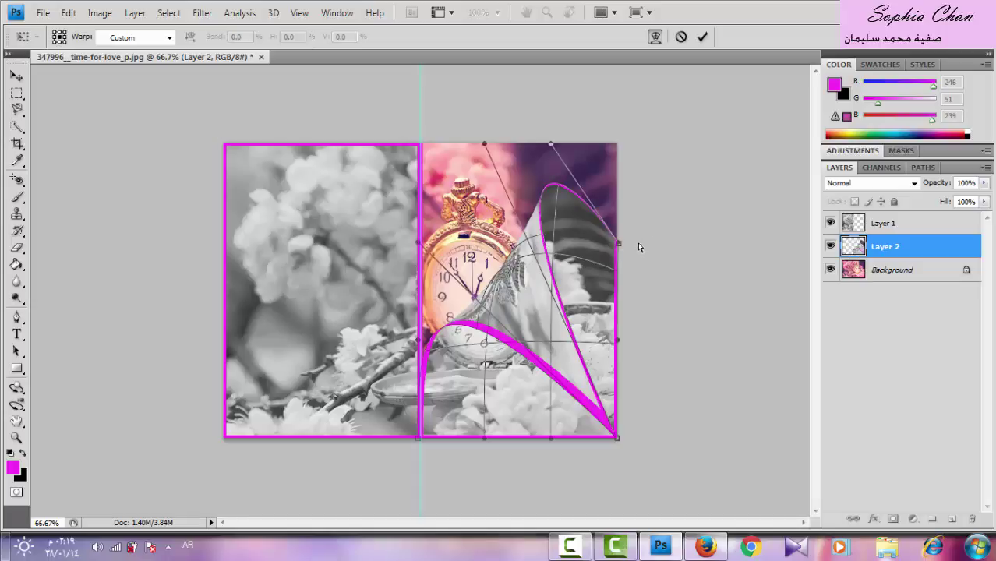
pyautogui.click(17, 76)
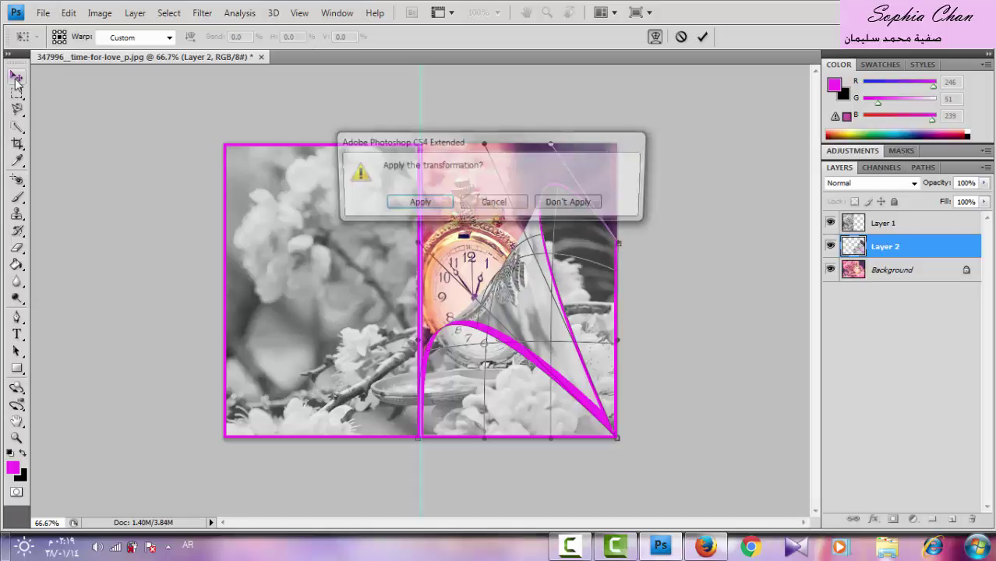
pyautogui.click(412, 203)
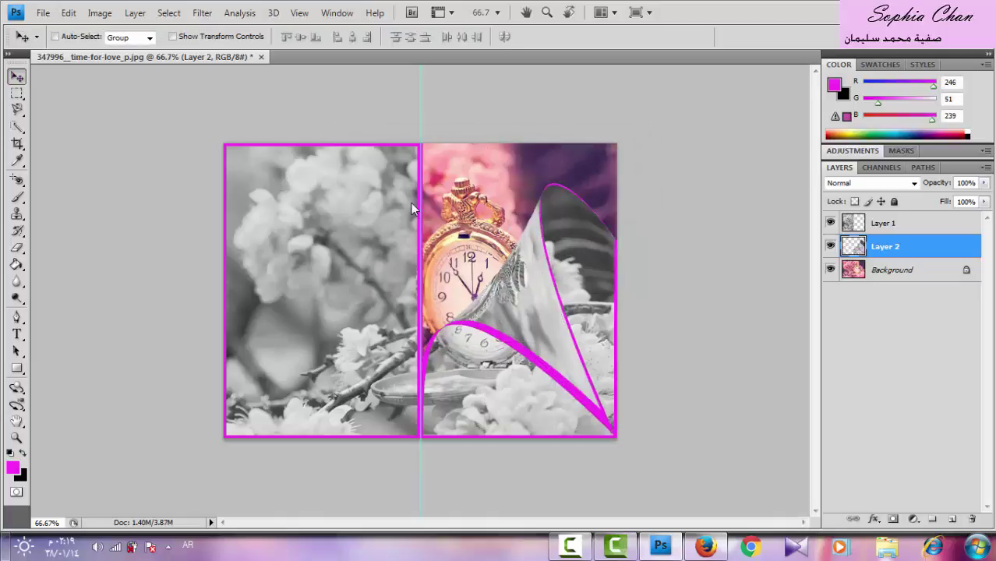
# Step: Start a Warp on Layer 1 and fold its top-right corner across to the bottom-left corner of the photo
pyautogui.click(890, 223)
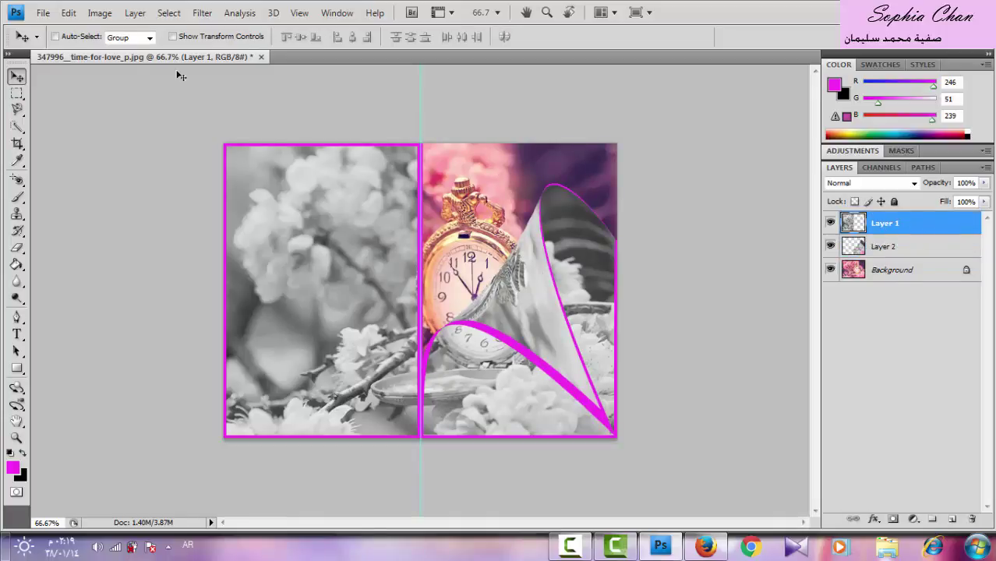
pyautogui.click(72, 14)
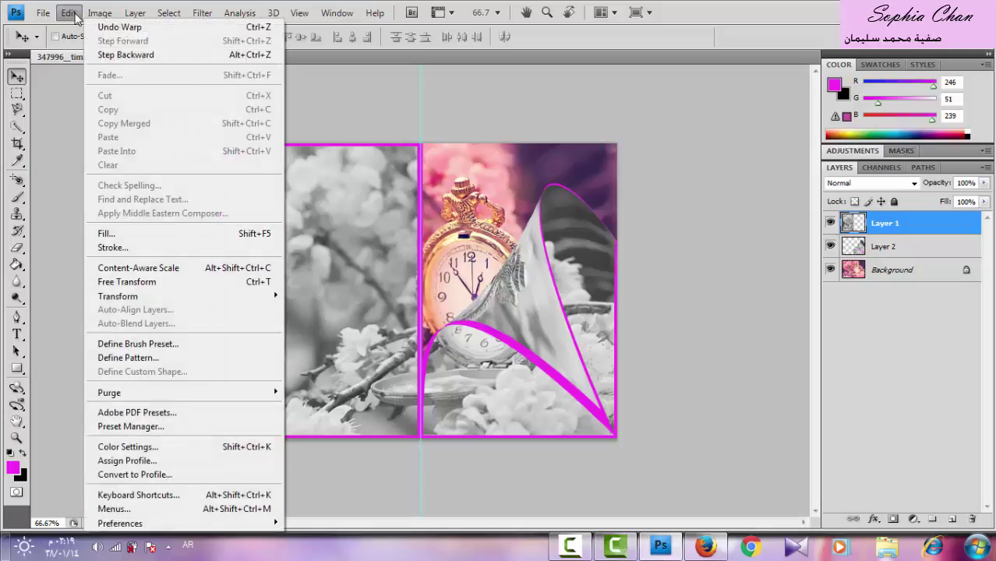
pyautogui.moveTo(195, 296)
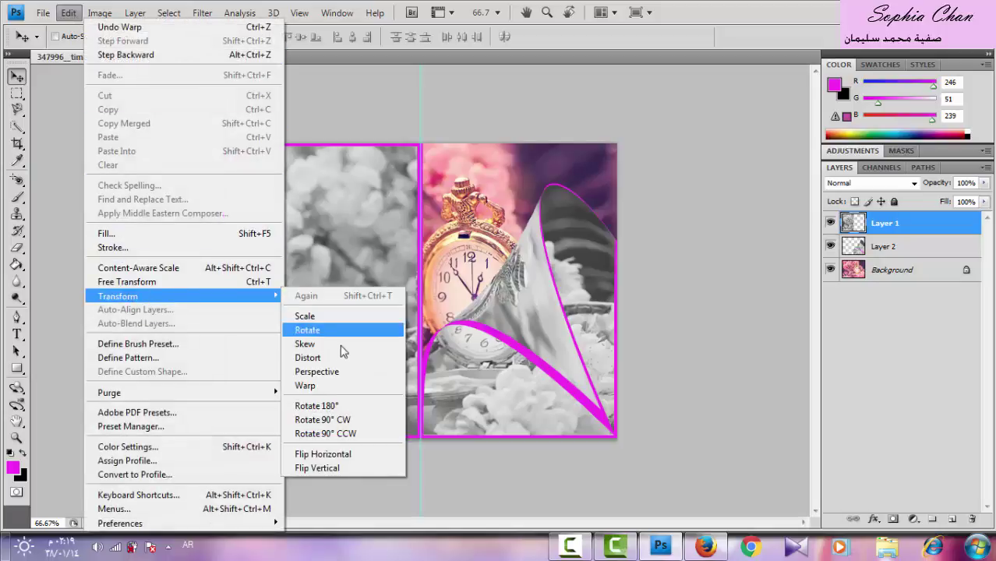
pyautogui.click(349, 387)
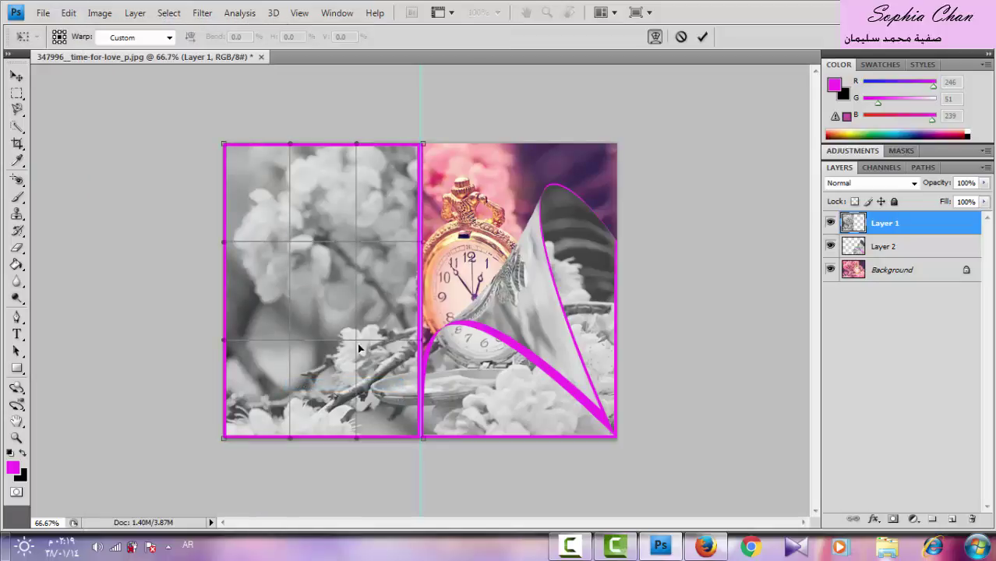
pyautogui.moveTo(423, 147); pyautogui.dragTo(262, 366)
pyautogui.moveTo(247, 405); pyautogui.dragTo(224, 438)
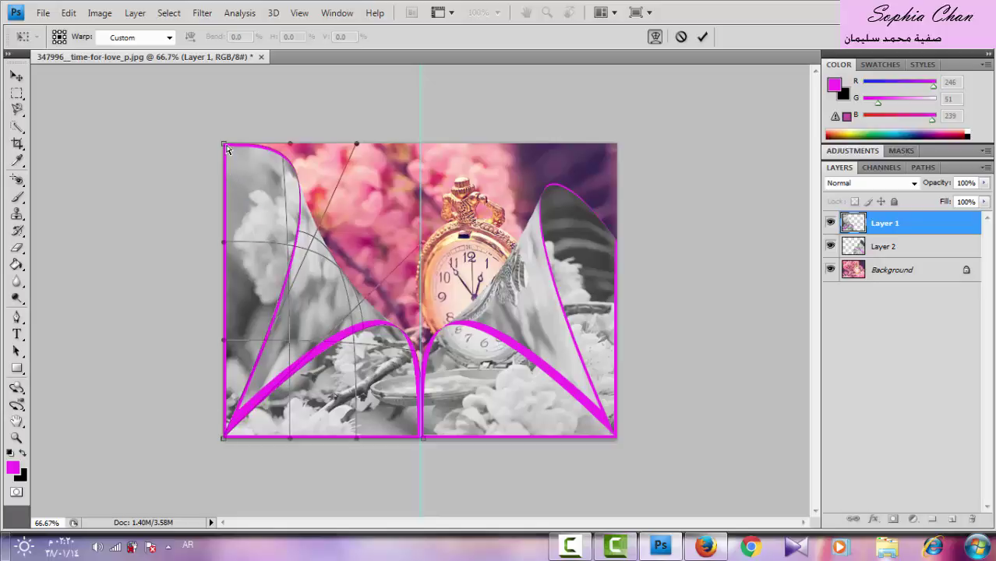
# Step: Lower Layer 1's top-left warp corner along the photo's left edge to match the other flap and apply the warp
pyautogui.moveTo(224, 145); pyautogui.dragTo(224, 146)
pyautogui.moveTo(225, 185); pyautogui.dragTo(224, 245)
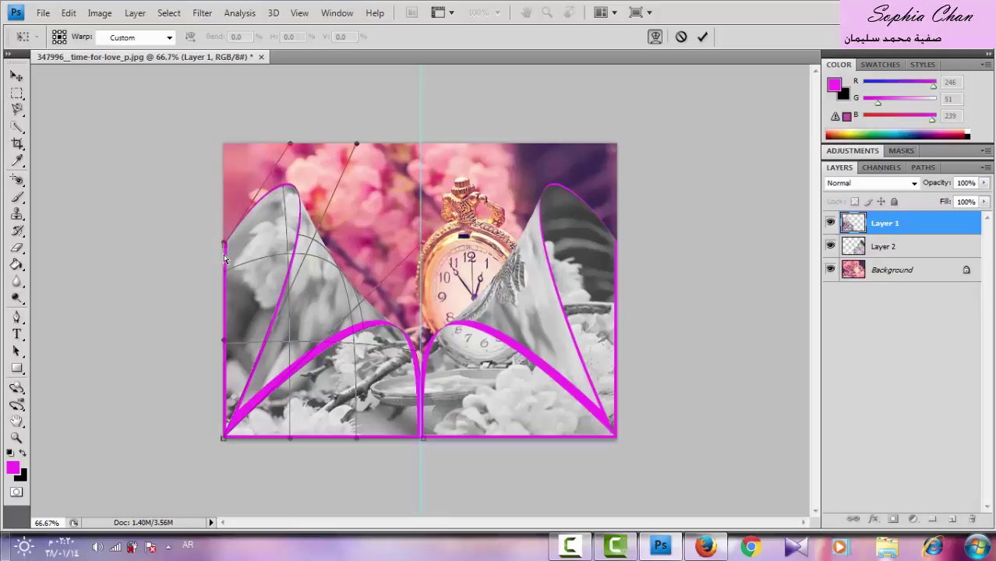
pyautogui.moveTo(225, 257)
pyautogui.mouseDown()
pyautogui.moveTo(227, 272)
pyautogui.moveTo(223, 243)
pyautogui.mouseUp()
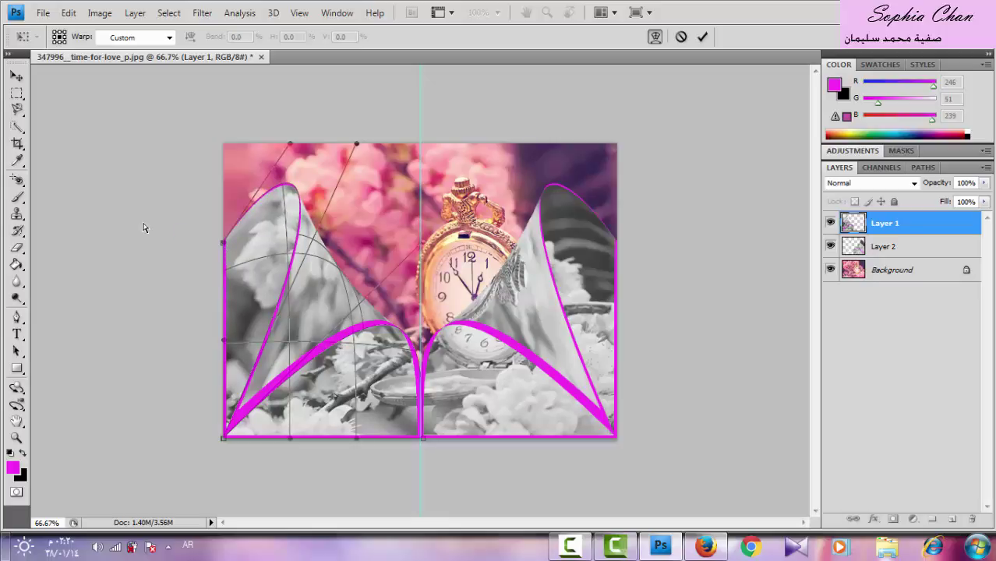
pyautogui.click(16, 77)
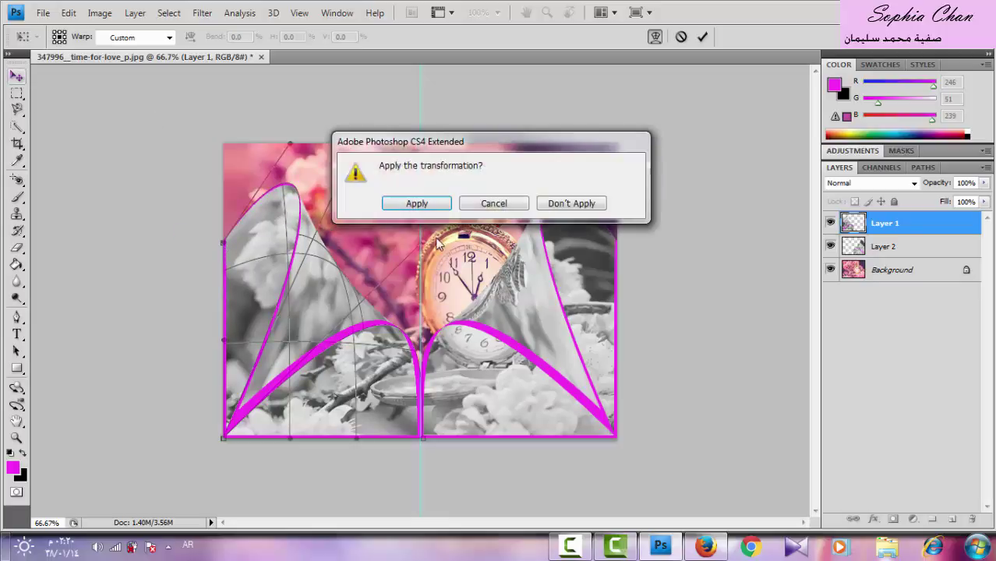
pyautogui.click(418, 206)
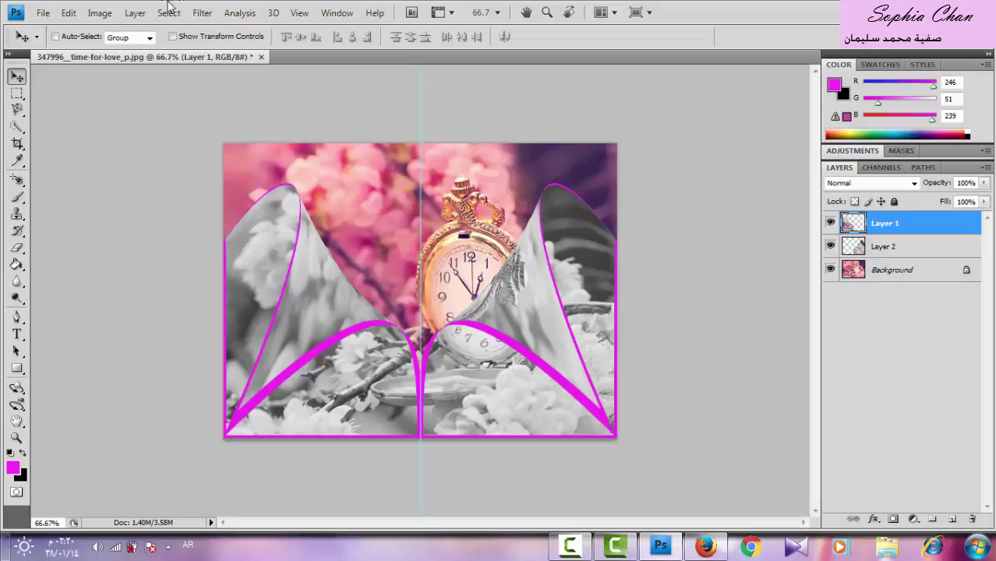
# Step: Clear the vertical center guide from the document
pyautogui.click(304, 15)
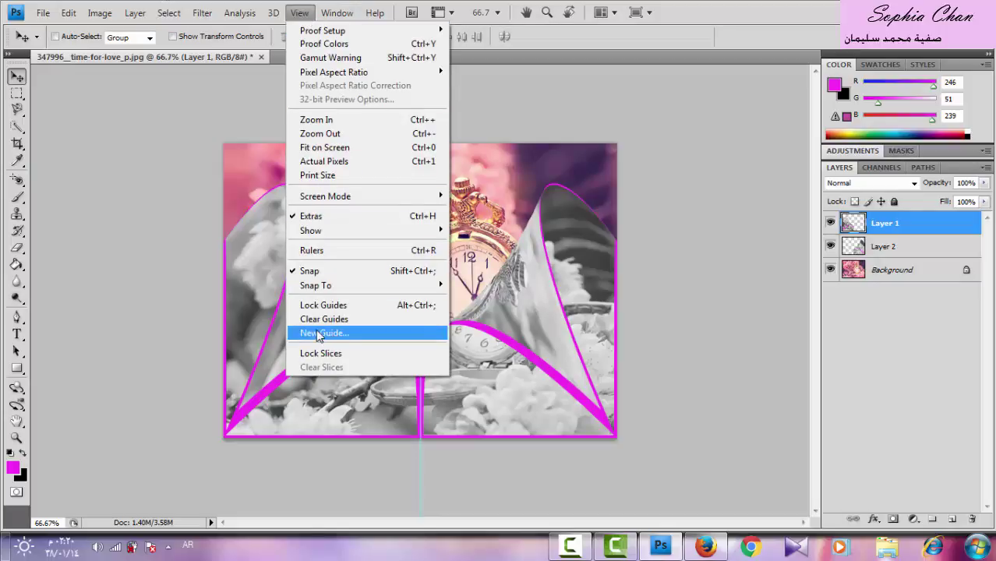
pyautogui.click(370, 320)
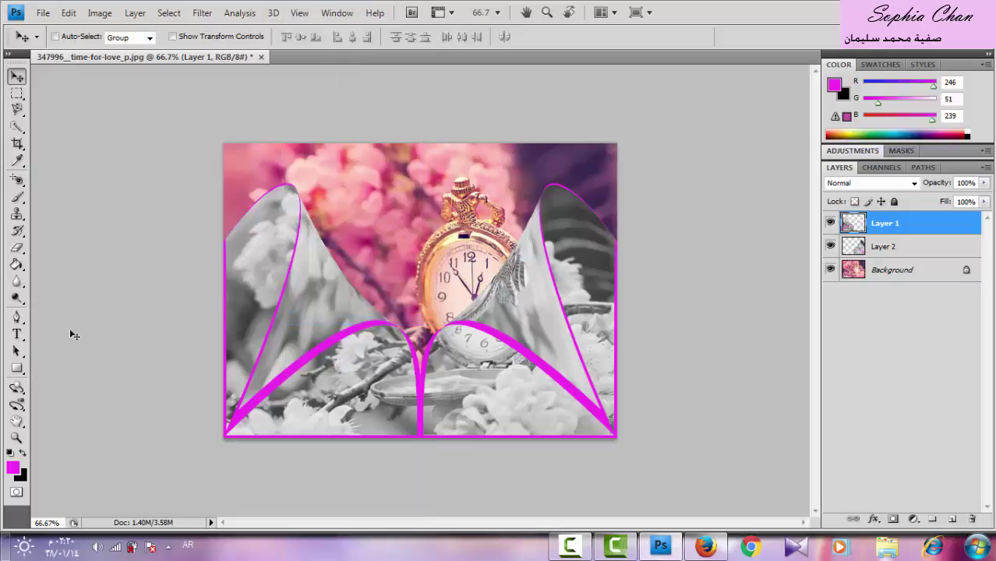
# Step: Add a text box across the lower middle of the photo and paste the author's full name into it
pyautogui.click(16, 334)
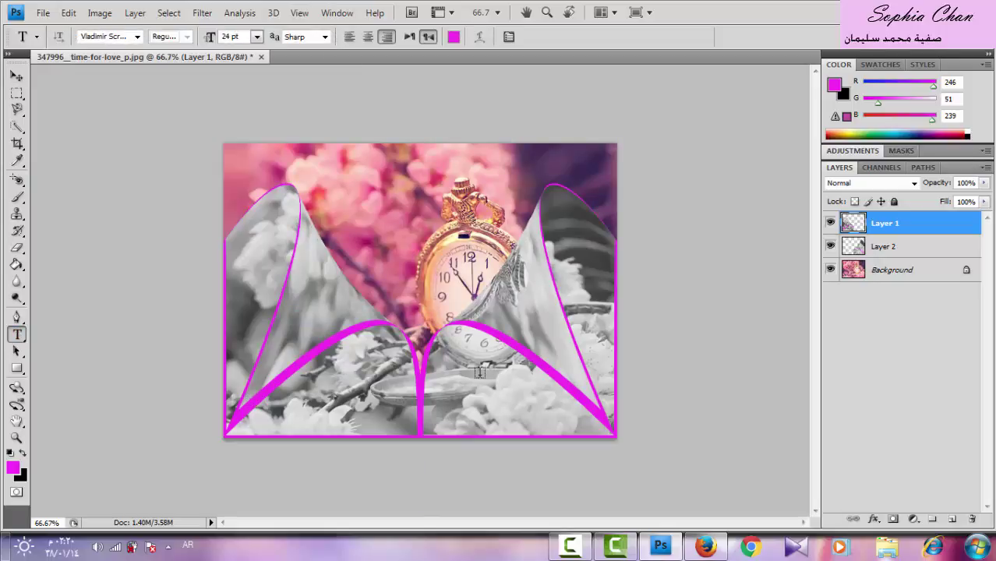
pyautogui.moveTo(559, 363); pyautogui.dragTo(325, 423)
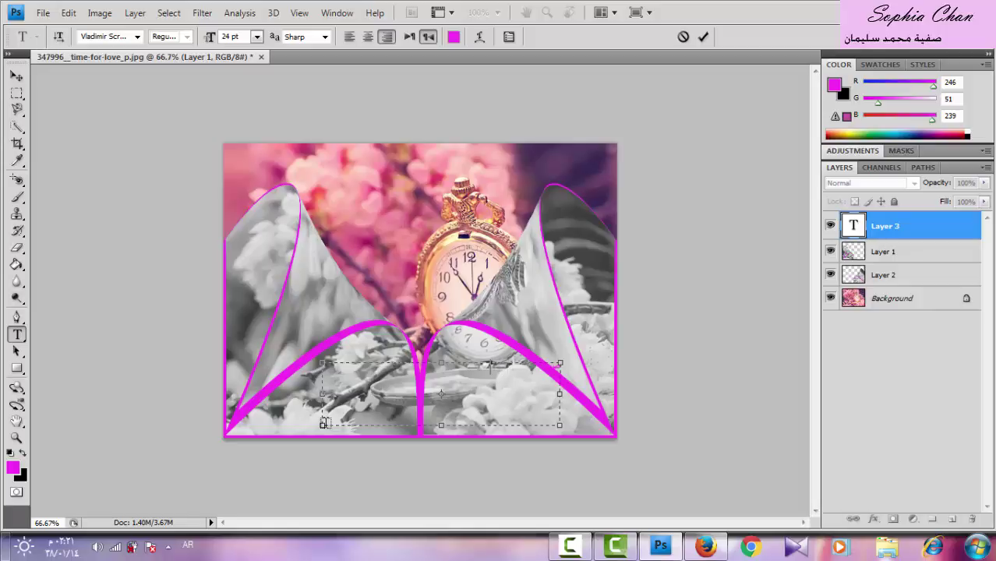
pyautogui.hotkey('ctrl', 'v')
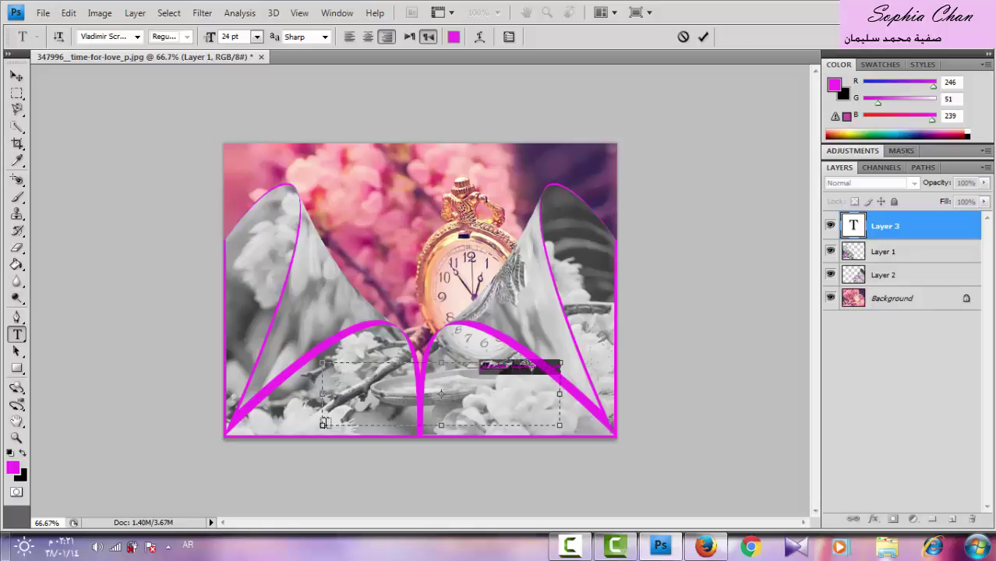
# Step: Set the signature text color to black and commit the text
pyautogui.click(12, 468)
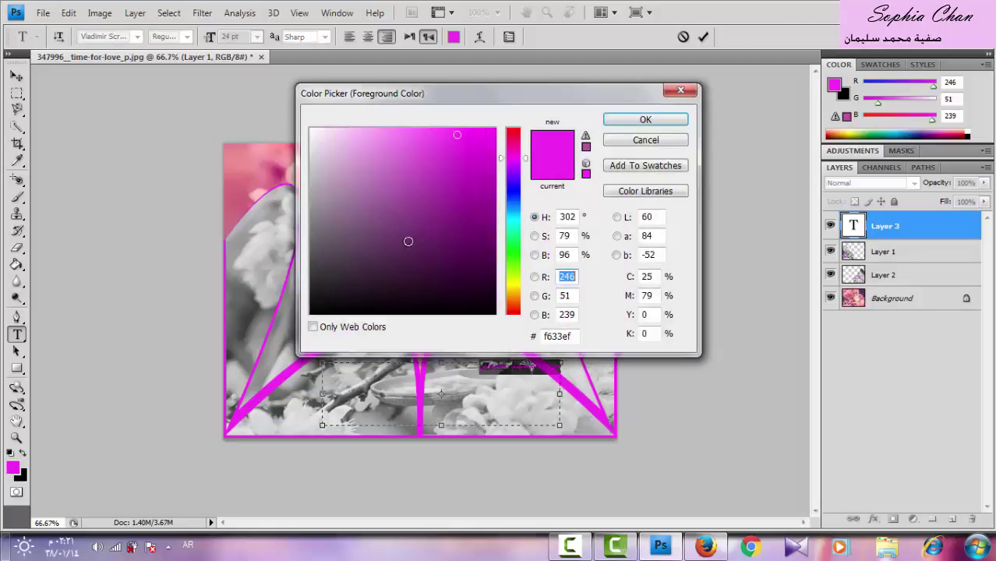
pyautogui.moveTo(405, 242); pyautogui.dragTo(310, 314)
pyautogui.click(625, 118)
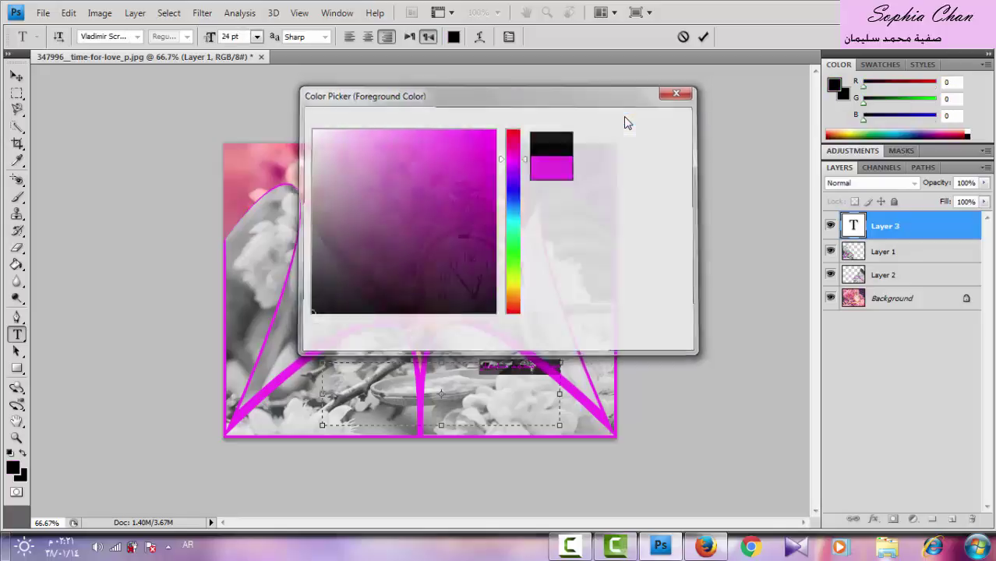
pyautogui.click(17, 76)
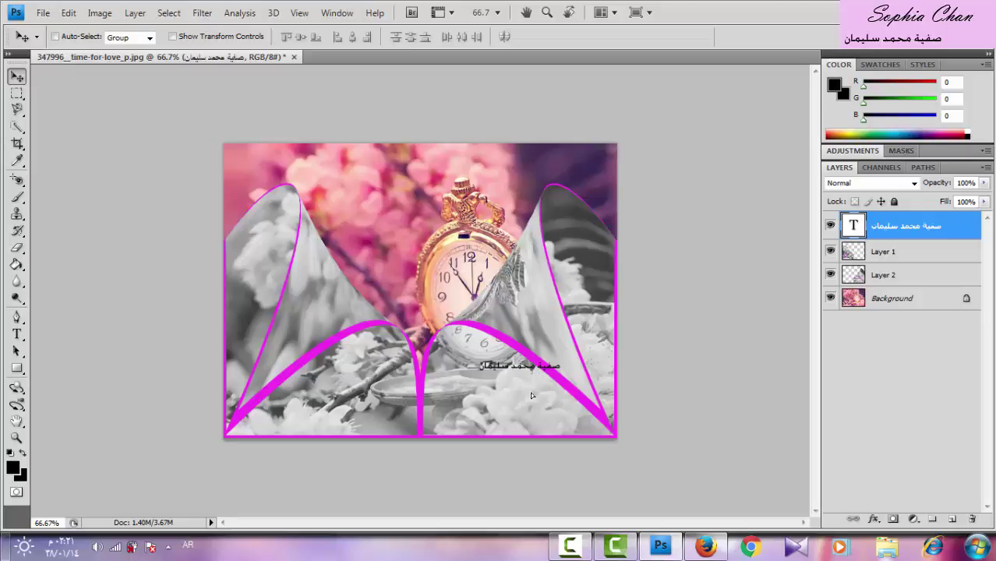
# Step: Move the signature text into the photo's bottom-right corner and nudge it down to just above the magenta border
pyautogui.moveTo(532, 396); pyautogui.dragTo(583, 428)
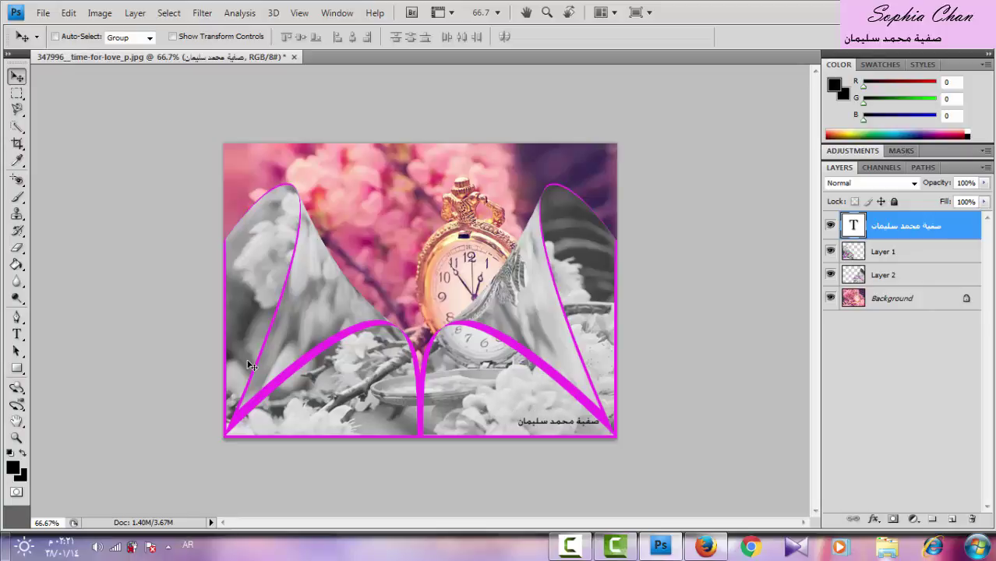
pyautogui.press('Down')
pyautogui.press('Down')
pyautogui.press('Down')
pyautogui.press('Down')
pyautogui.press('Down')
pyautogui.press('Down')
pyautogui.press('Down')
pyautogui.press('Down')
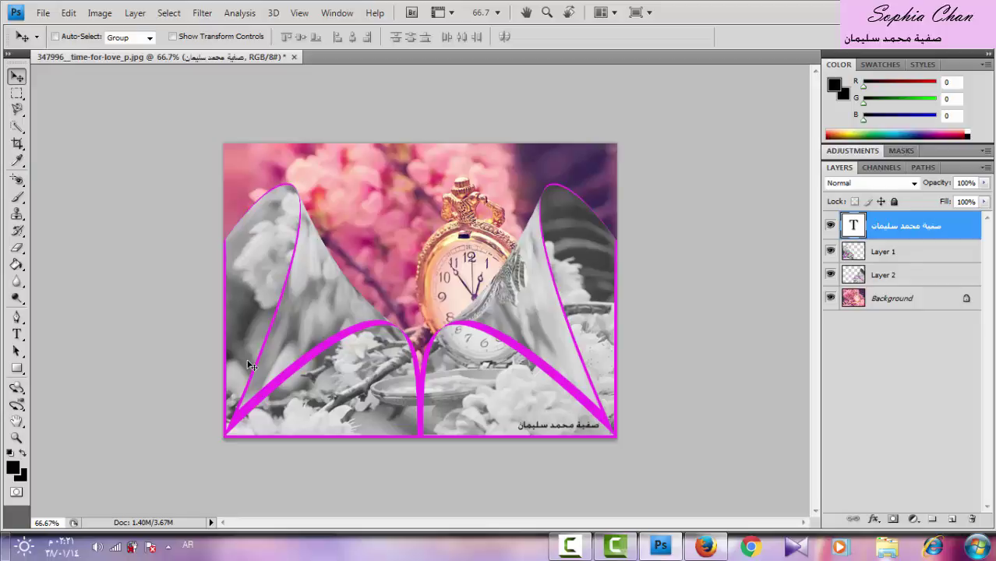
# Step: Save a JPEG copy of the image named "طي أطراف الصور" at quality 9 (High) with the Baseline ("Standard") format option
pyautogui.click(42, 12)
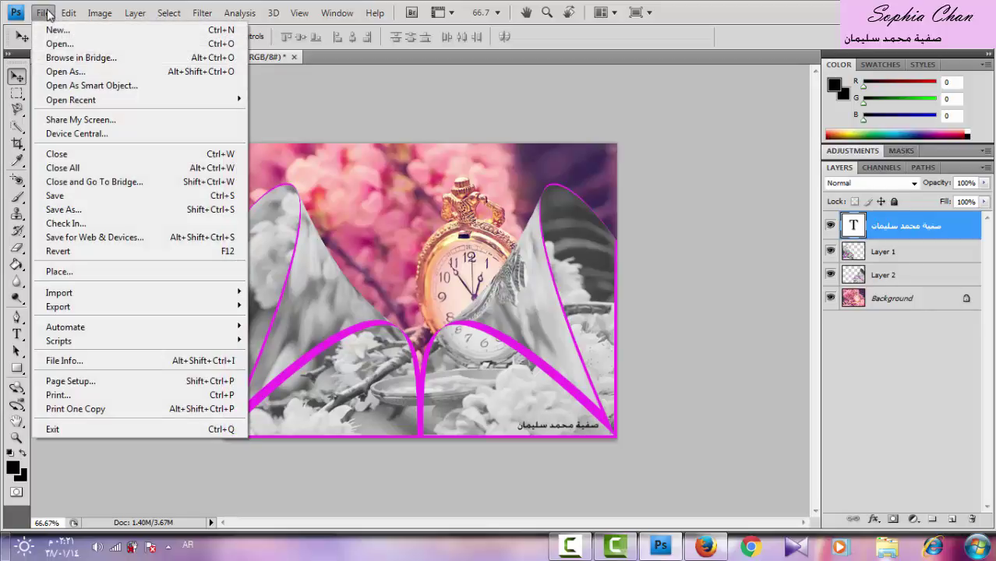
pyautogui.click(64, 211)
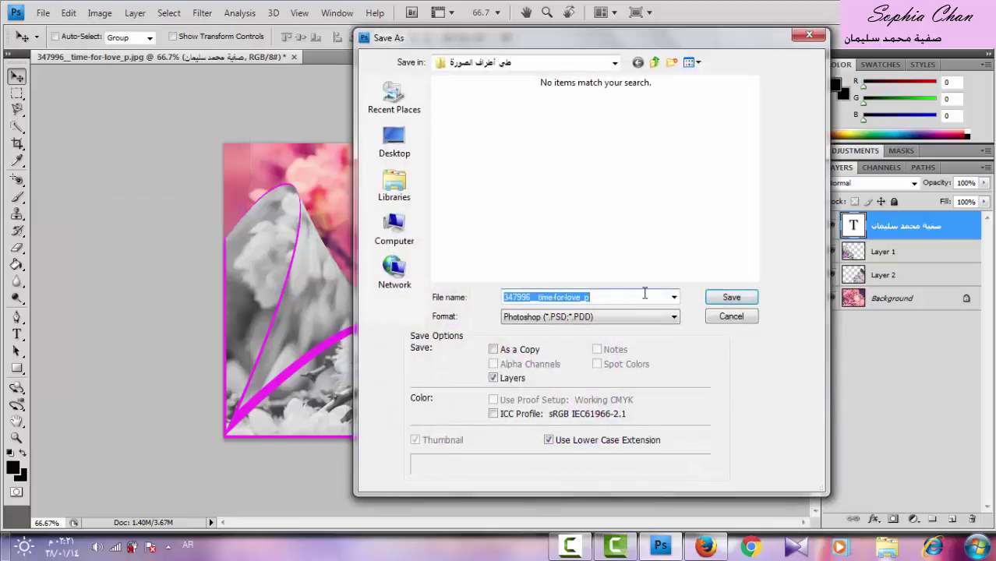
pyautogui.write('ه')
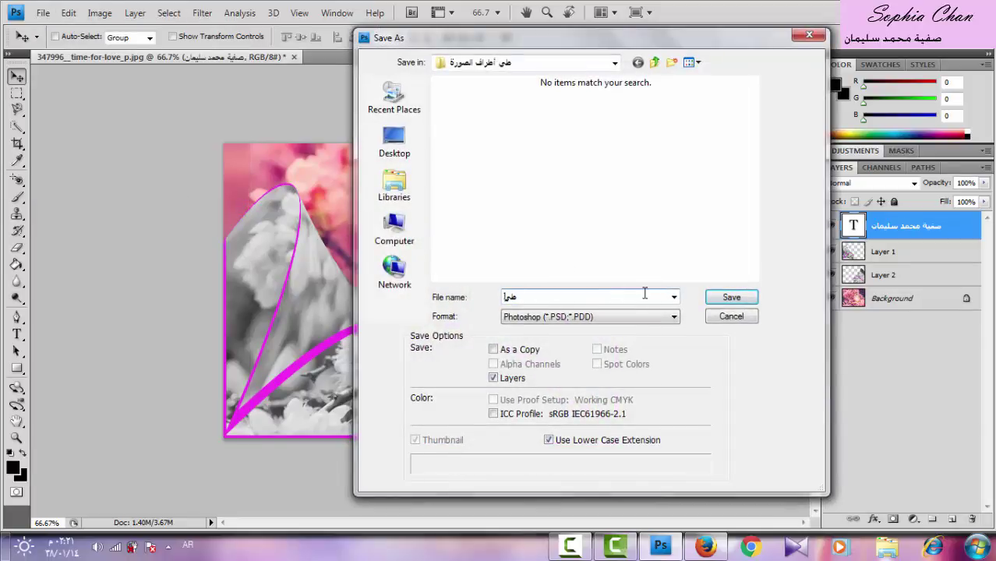
pyautogui.write('ي أطراف الصور')
pyautogui.click(651, 317)
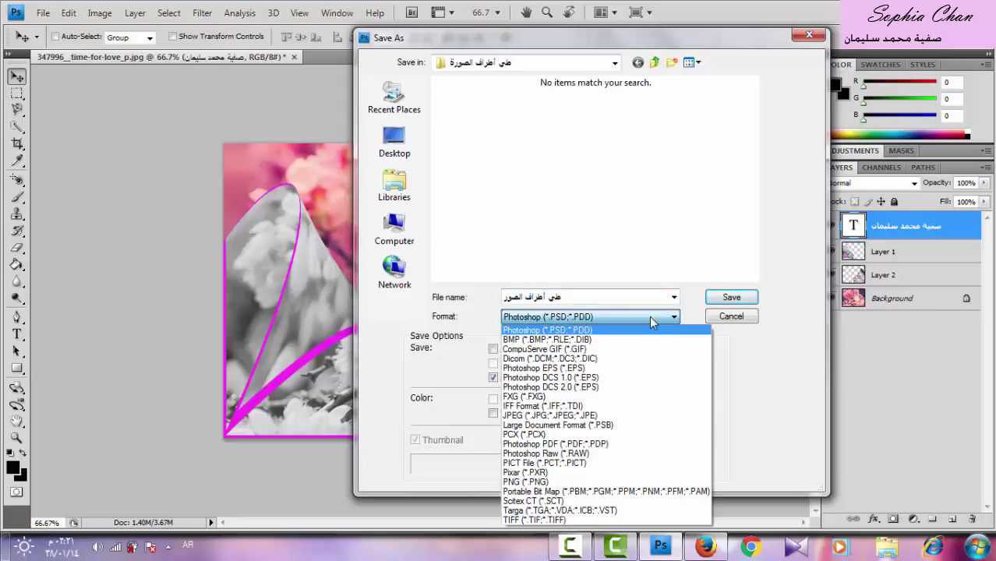
pyautogui.click(597, 417)
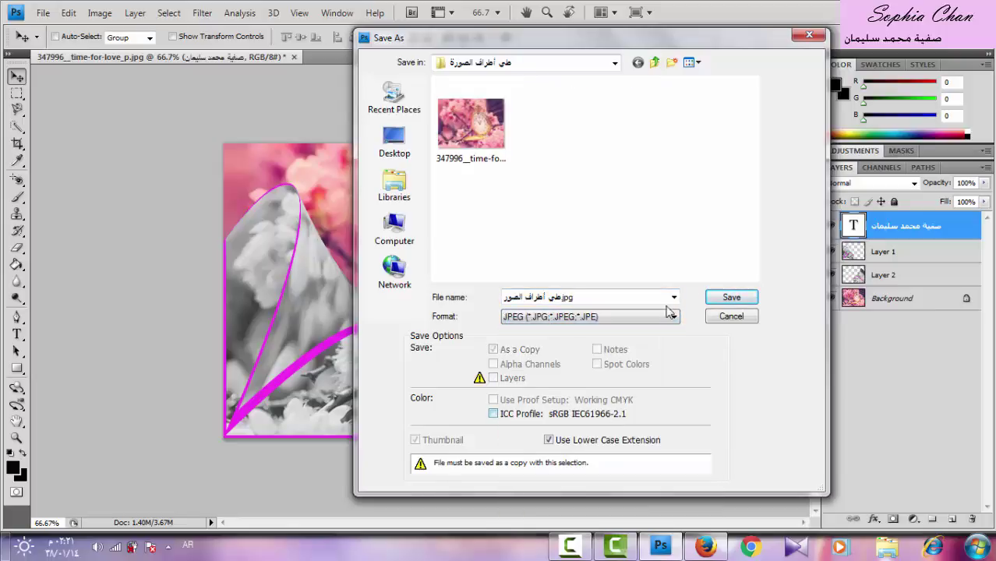
pyautogui.click(723, 298)
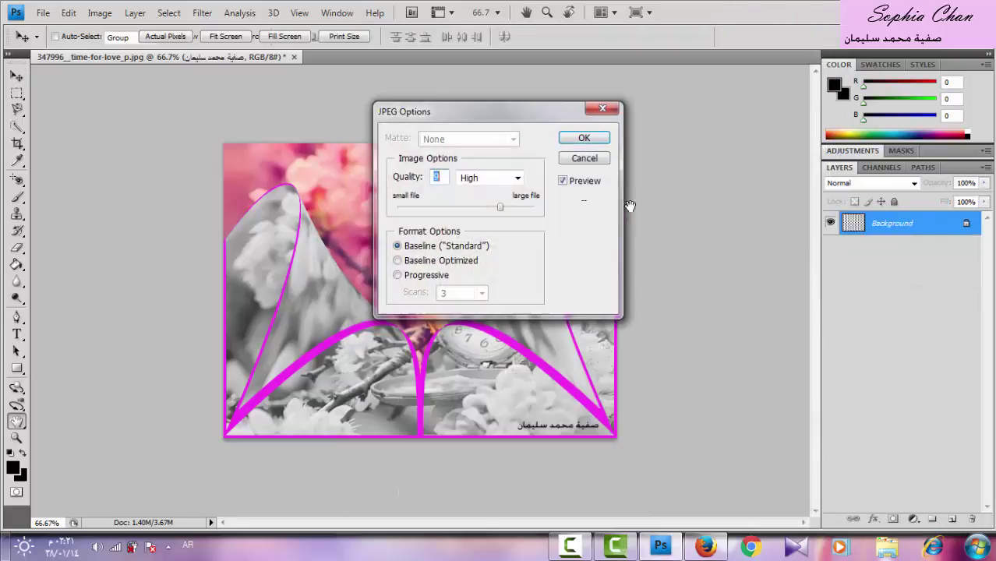
pyautogui.click(585, 139)
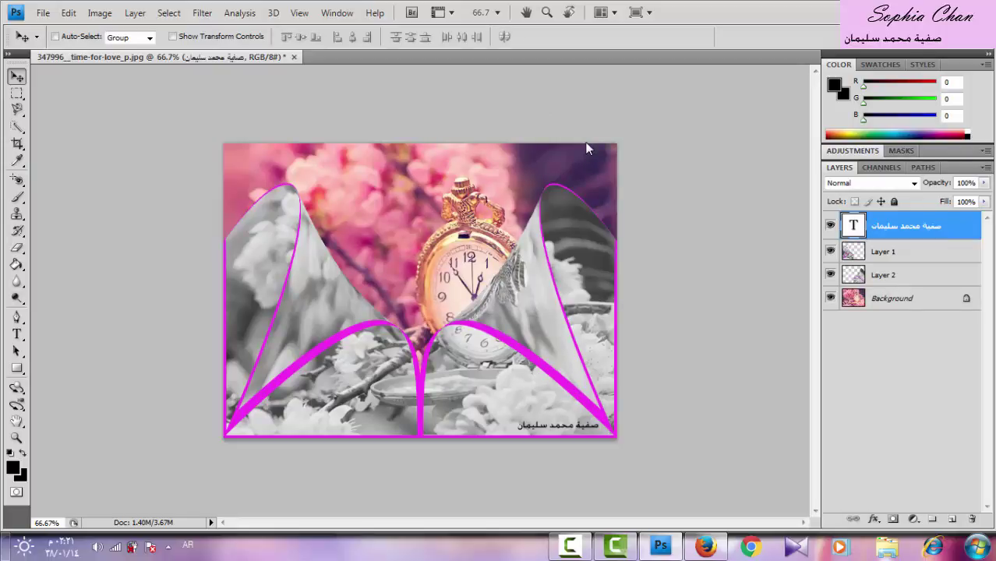
pyautogui.rightClick(570, 544)
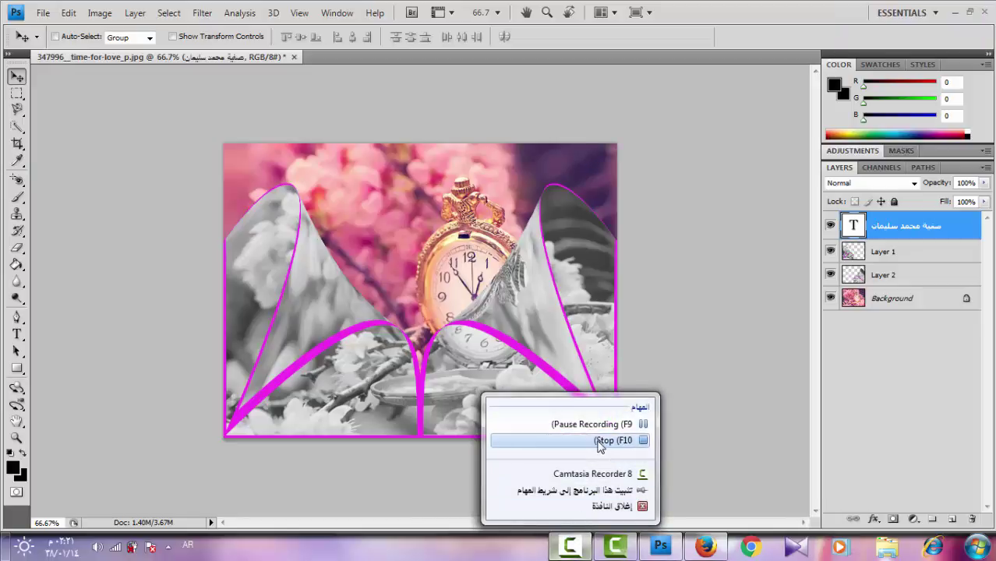